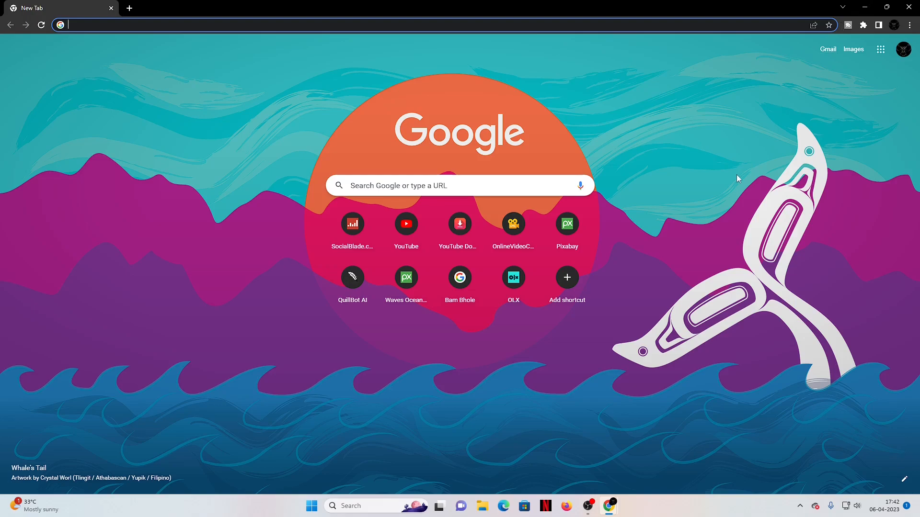
# Search Google for "windows 11 system requirements".
pyautogui.click(93, 26)
pyautogui.click(145, 292)
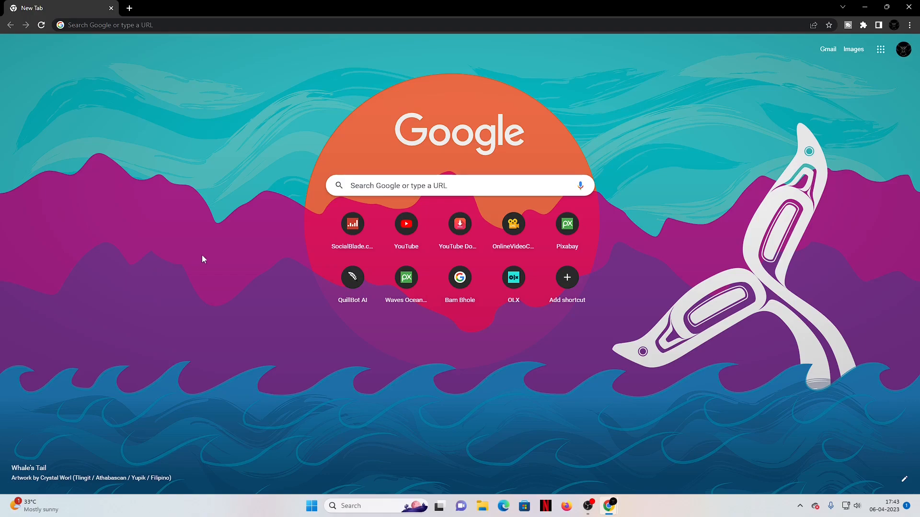
pyautogui.click(364, 186)
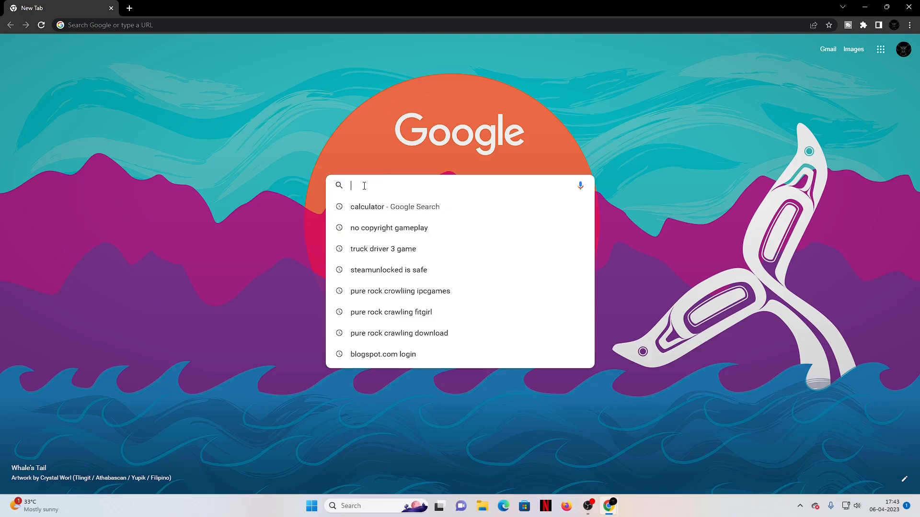
pyautogui.write('w')
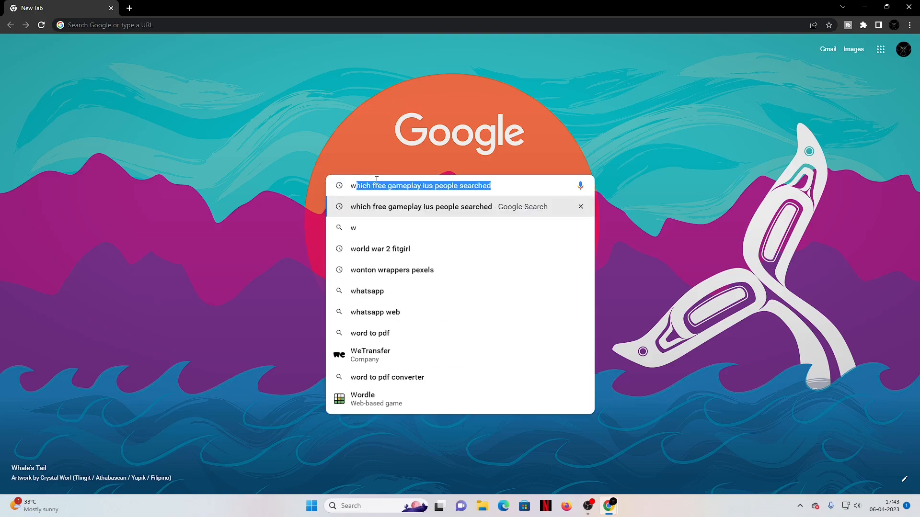
pyautogui.write('indows')
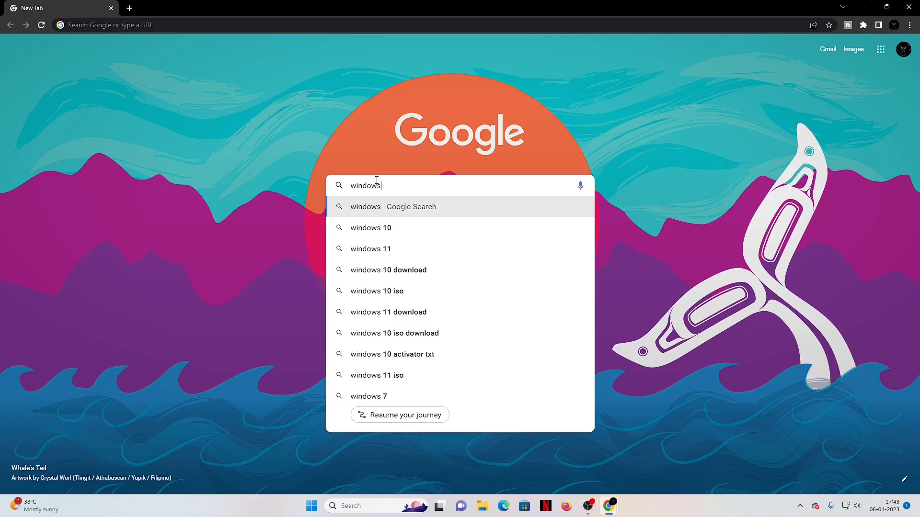
pyautogui.write(' 11')
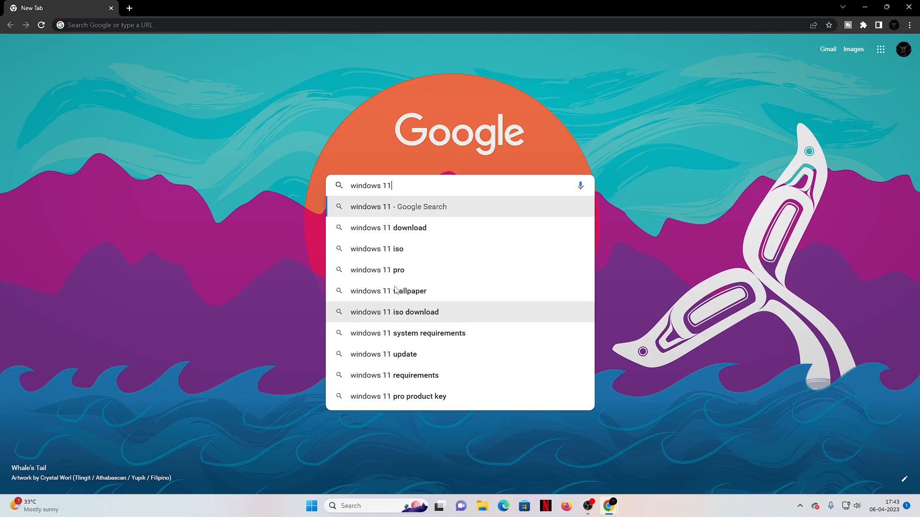
pyautogui.click(431, 343)
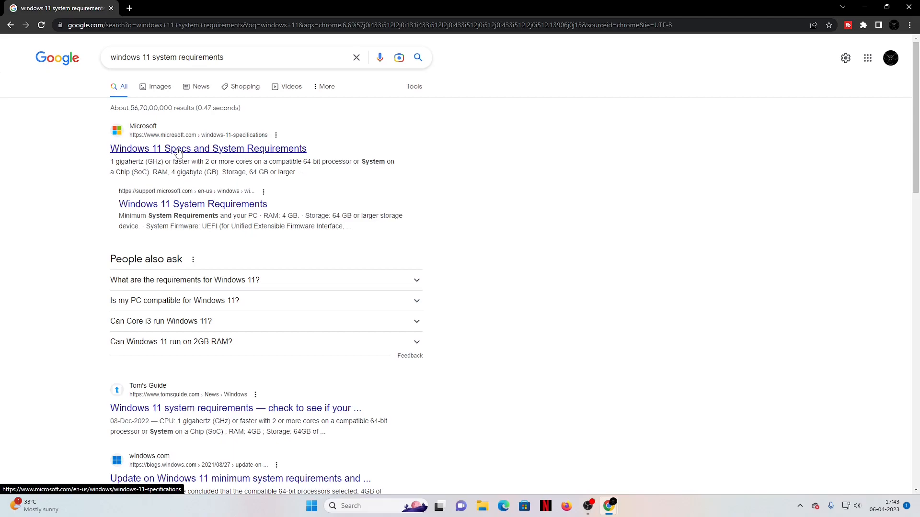
# Open Microsoft's Windows 11 Specs and System Requirements page, review the minimum system requirements, and return to the search results.
pyautogui.click(178, 153)
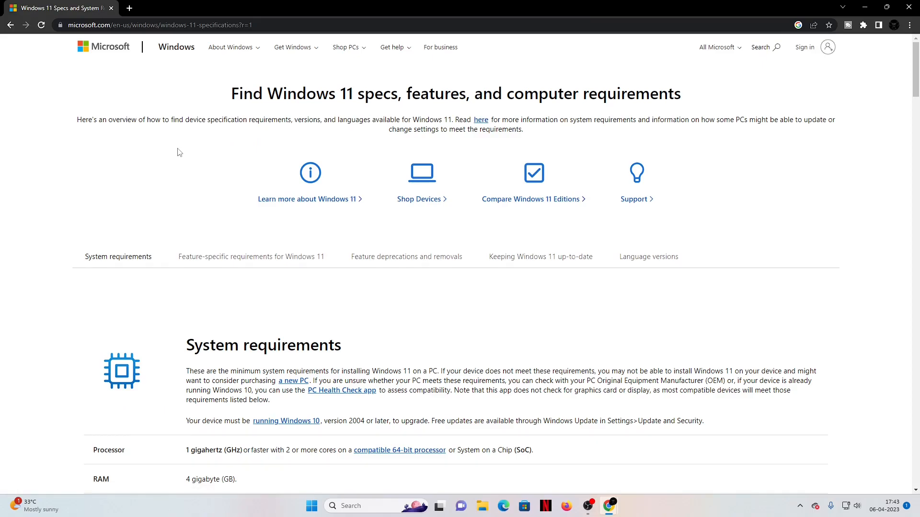
pyautogui.scroll(-5, 262, 315)
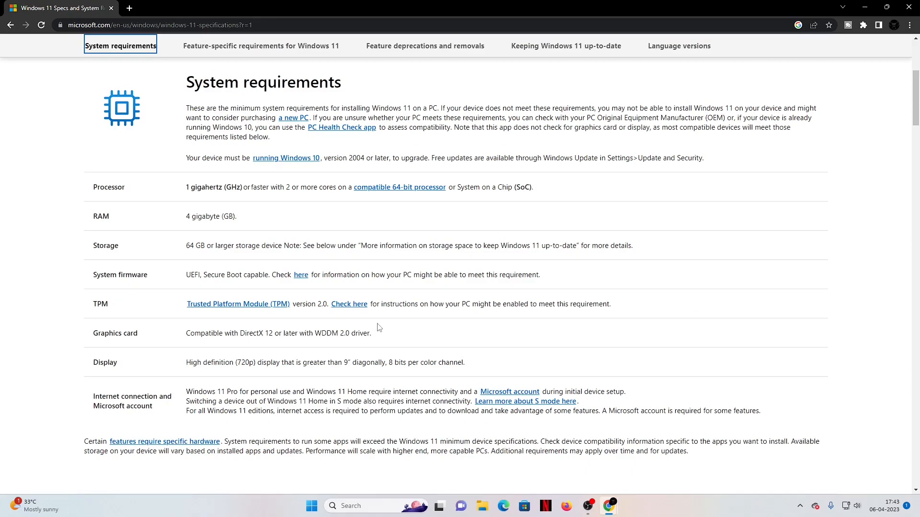
pyautogui.hotkey('alt', 'Left')
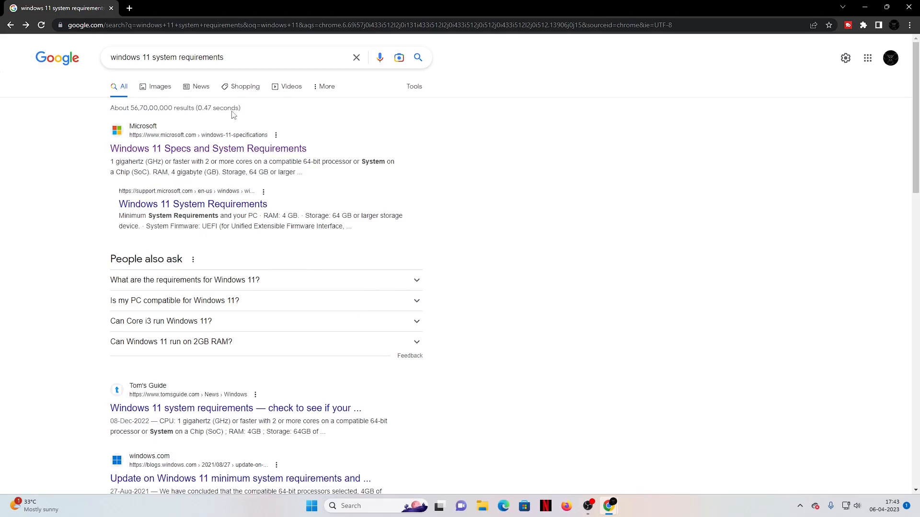
# Open a new browser tab and close the one with the system requirements search.
pyautogui.click(129, 9)
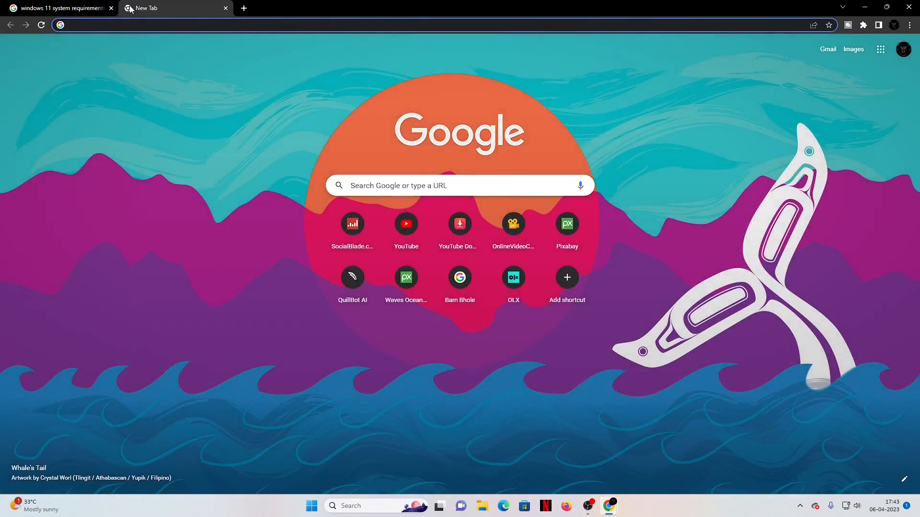
pyautogui.click(82, 4)
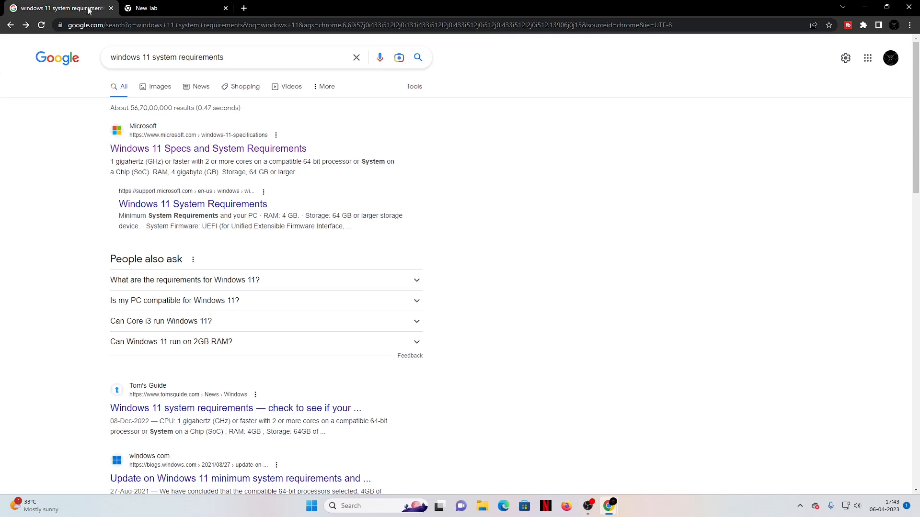
pyautogui.click(144, 8)
pyautogui.click(111, 8)
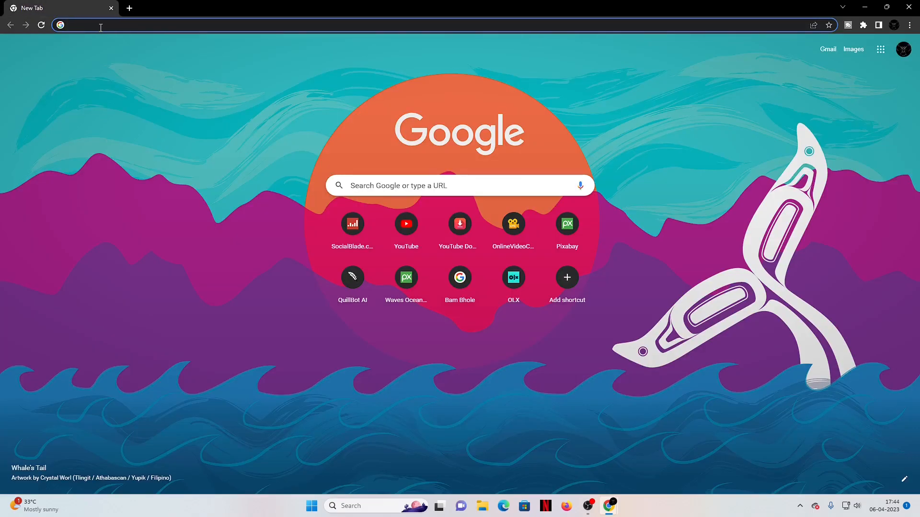
# Search Google for "windows 11 disc image".
pyautogui.write('w')
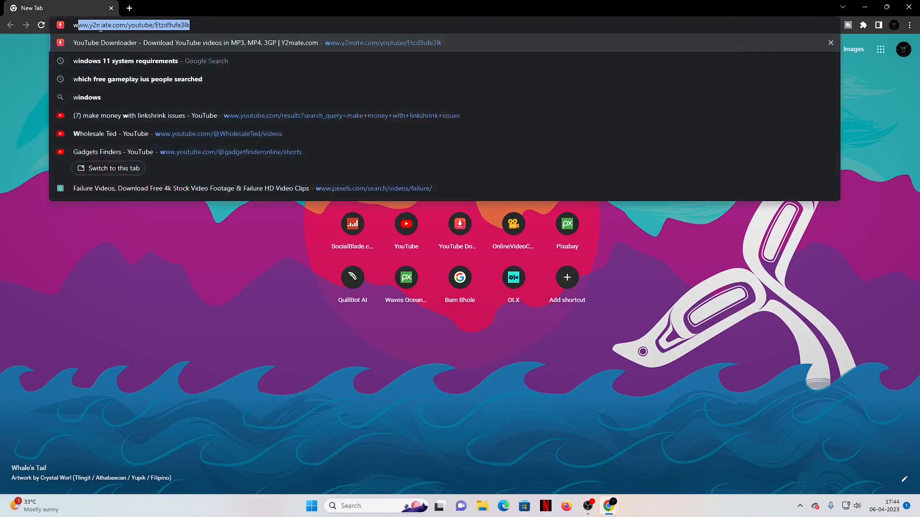
pyautogui.write('indows 11 si')
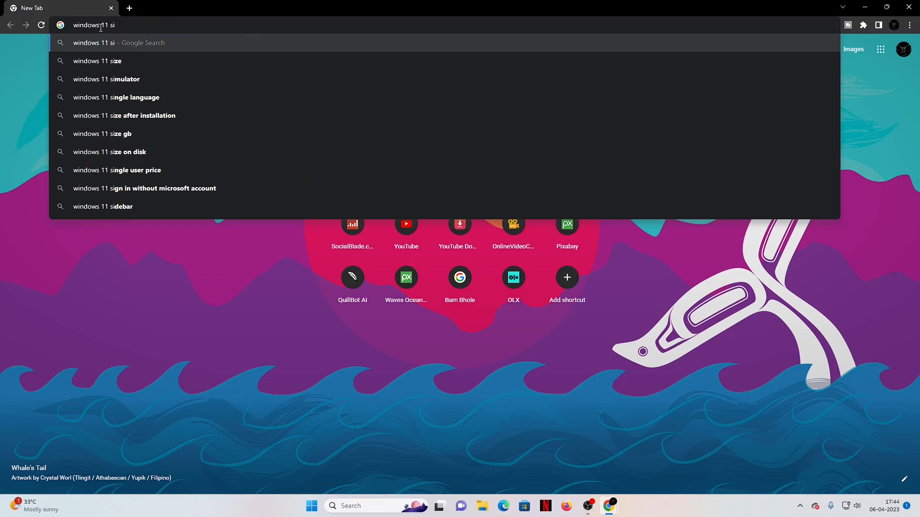
pyautogui.press('BackSpace')
pyautogui.press('BackSpace')
pyautogui.write('disc ')
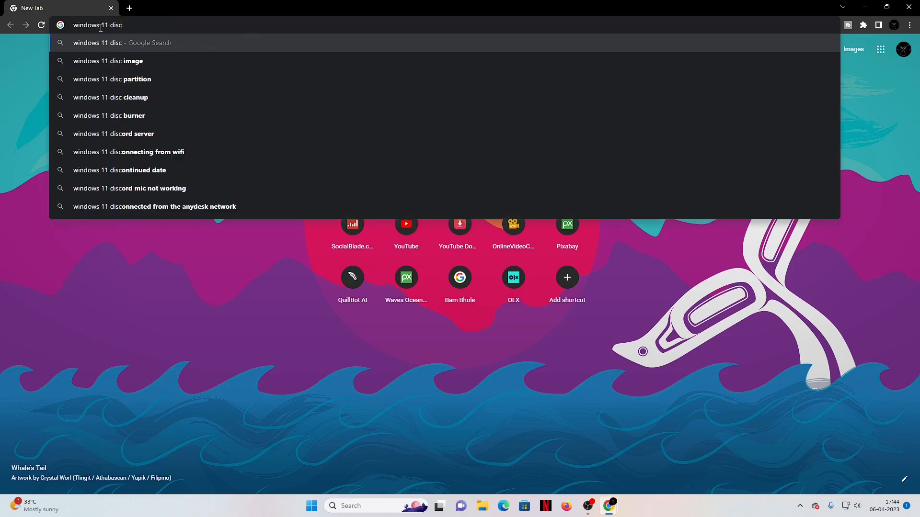
pyautogui.write('ima')
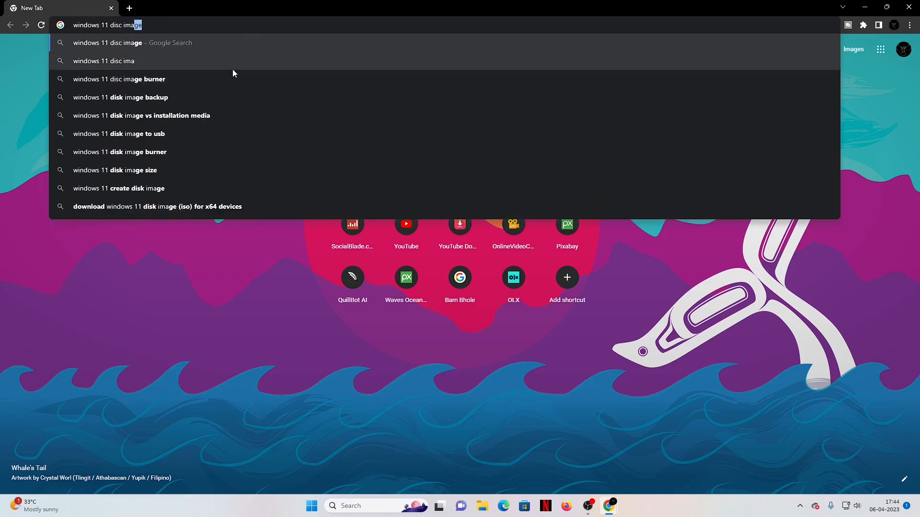
pyautogui.click(174, 43)
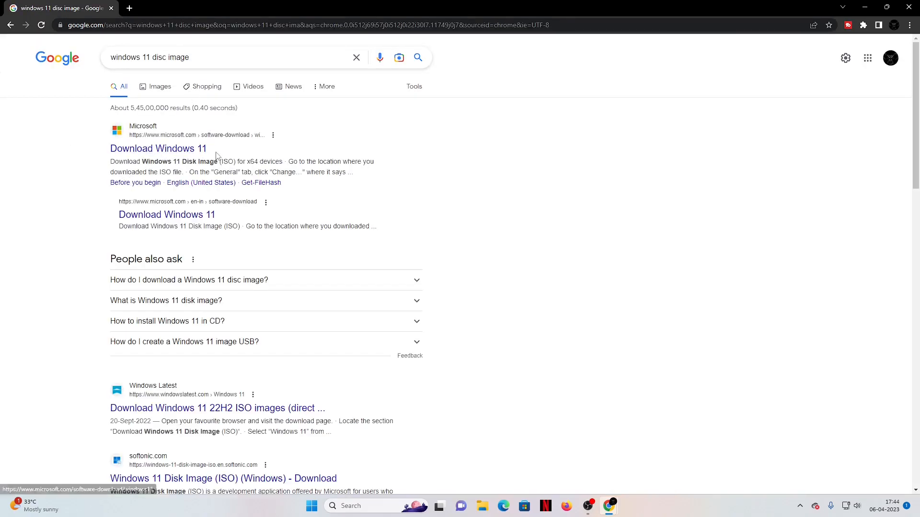
# Open Microsoft's Download Windows 11 page from the search results and find the Disk Image (ISO) for x64 devices section.
pyautogui.scroll(-3, 165, 351)
pyautogui.scroll(-2, 134, 344)
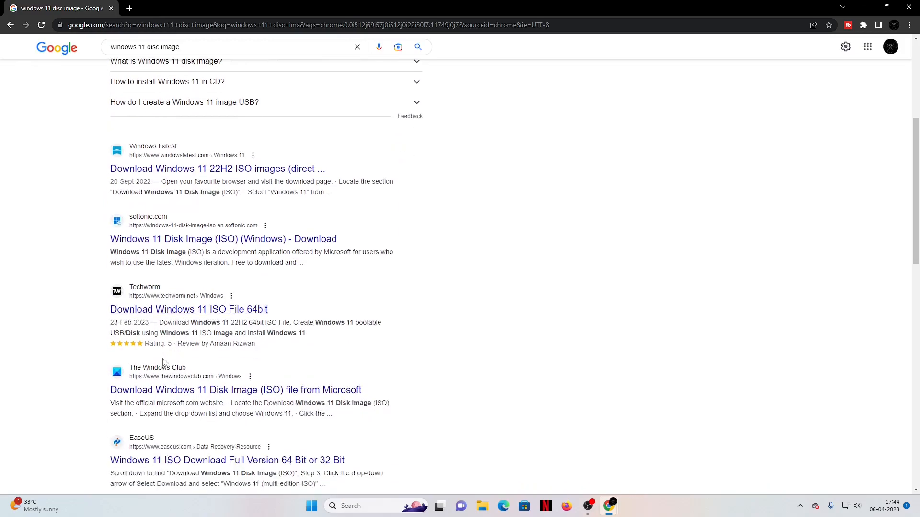
pyautogui.scroll(5, 146, 441)
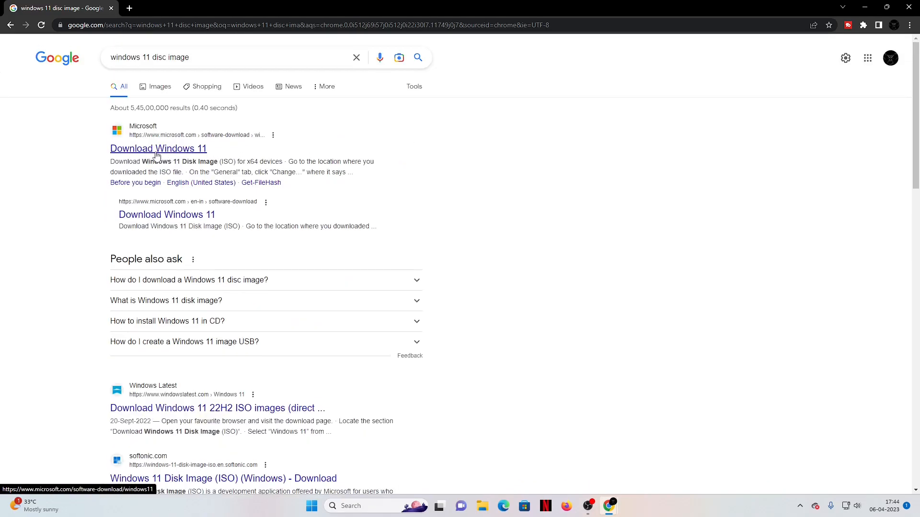
pyautogui.click(181, 152)
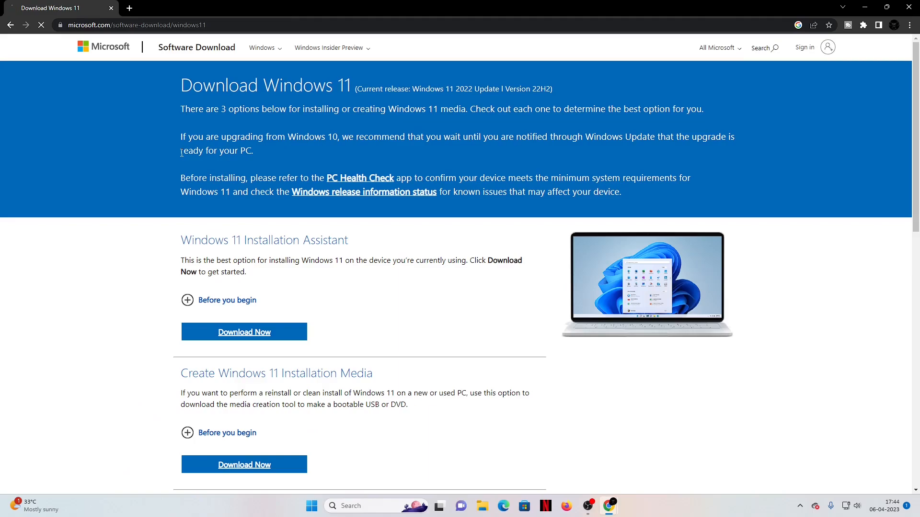
pyautogui.scroll(-1, 344, 301)
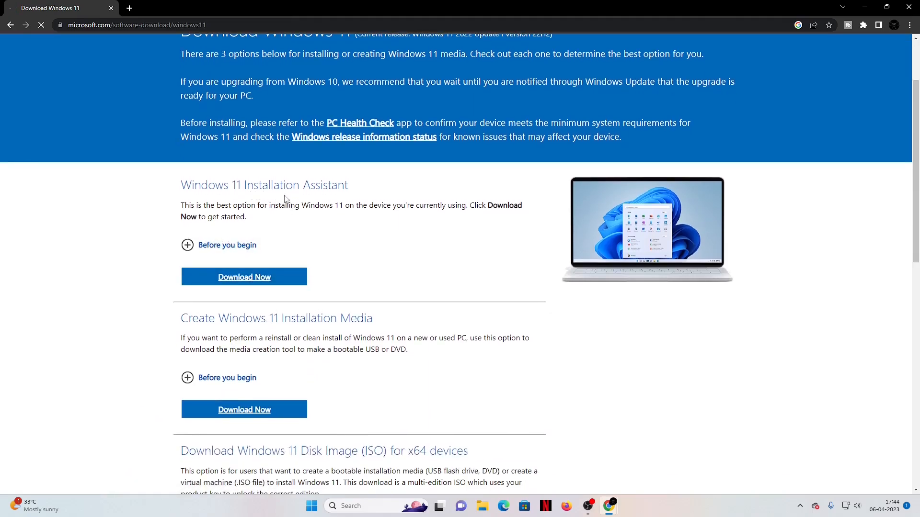
pyautogui.scroll(-3, 323, 211)
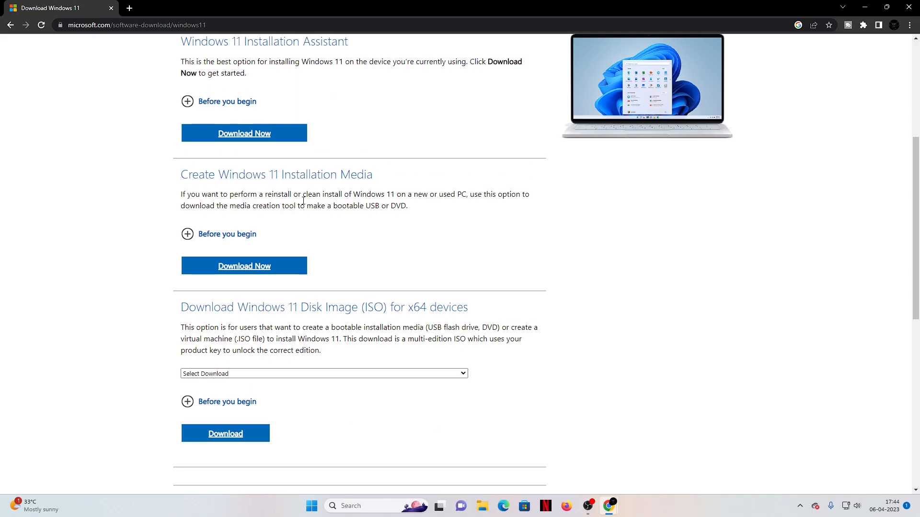
pyautogui.scroll(-4, 294, 225)
pyautogui.scroll(2, 294, 244)
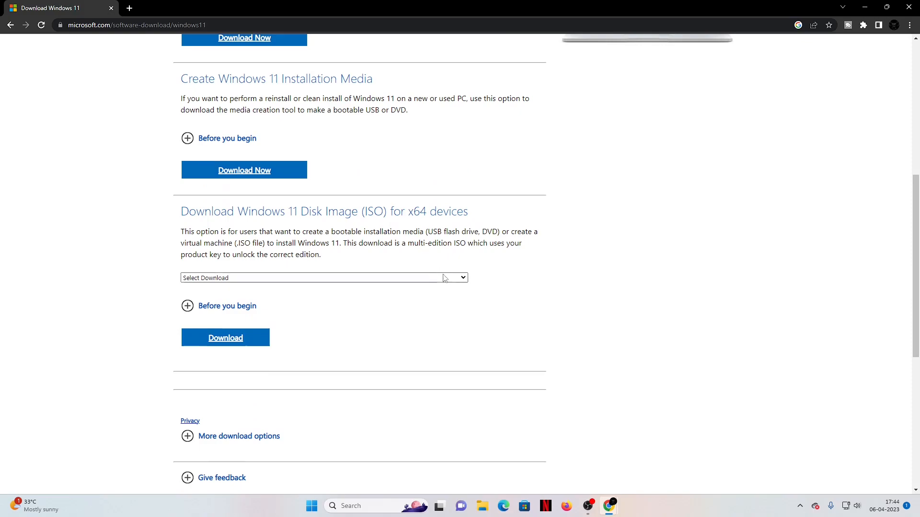
pyautogui.scroll(-2, 287, 278)
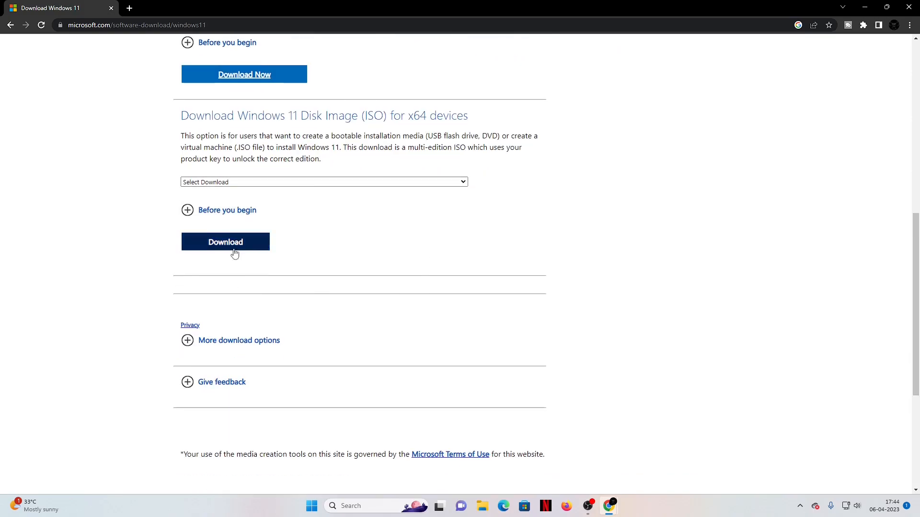
# Expand the ISO section's Before you begin notes and try to request the download without choosing an edition.
pyautogui.click(273, 184)
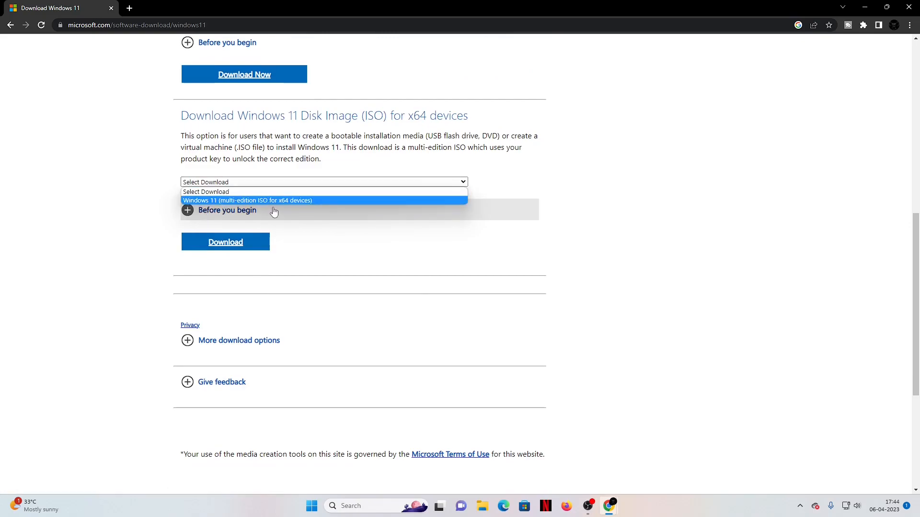
pyautogui.click(229, 192)
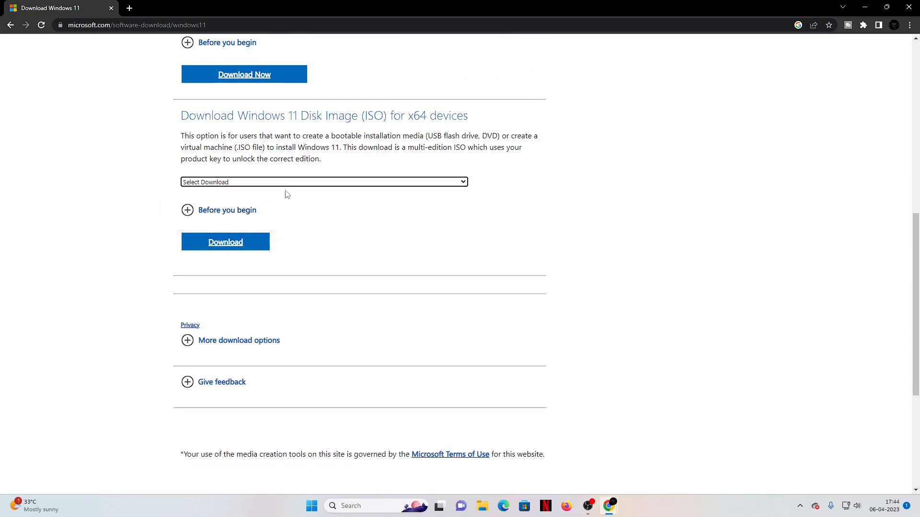
pyautogui.click(299, 212)
pyautogui.scroll(-15, 299, 212)
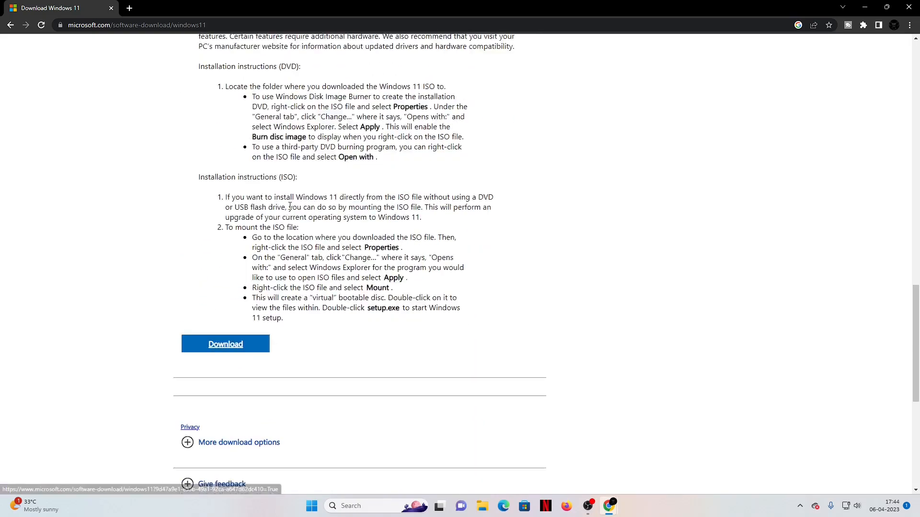
pyautogui.click(230, 294)
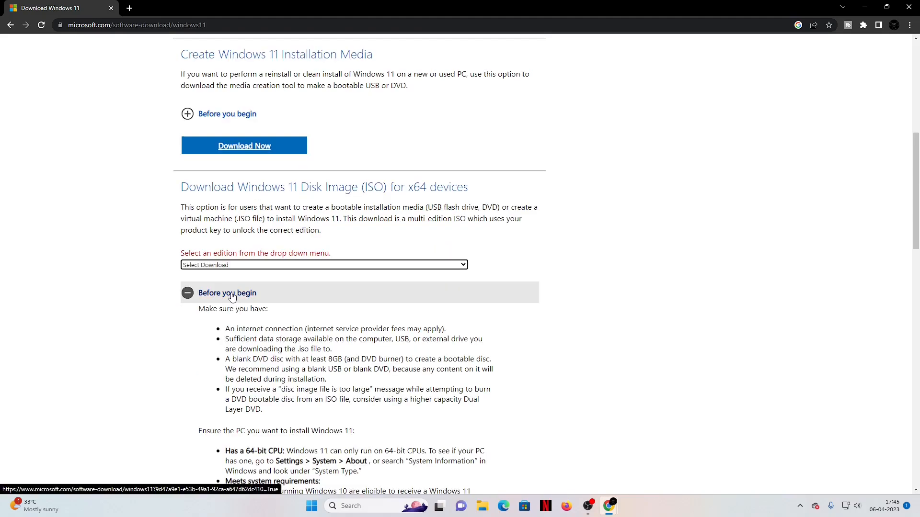
# Choose the Windows 11 (multi-edition ISO for x64 devices) edition and request its download.
pyautogui.click(233, 264)
pyautogui.click(240, 278)
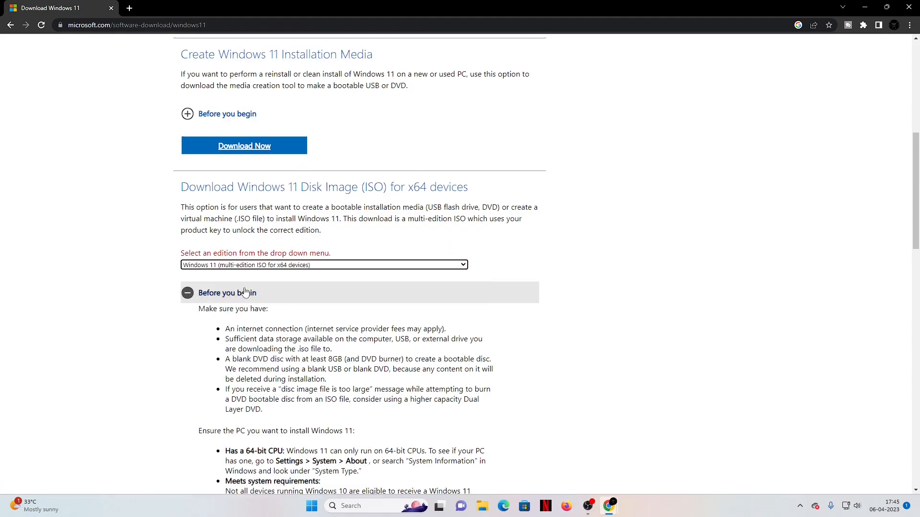
pyautogui.scroll(-15, 240, 281)
pyautogui.scroll(-3, 233, 239)
pyautogui.click(223, 193)
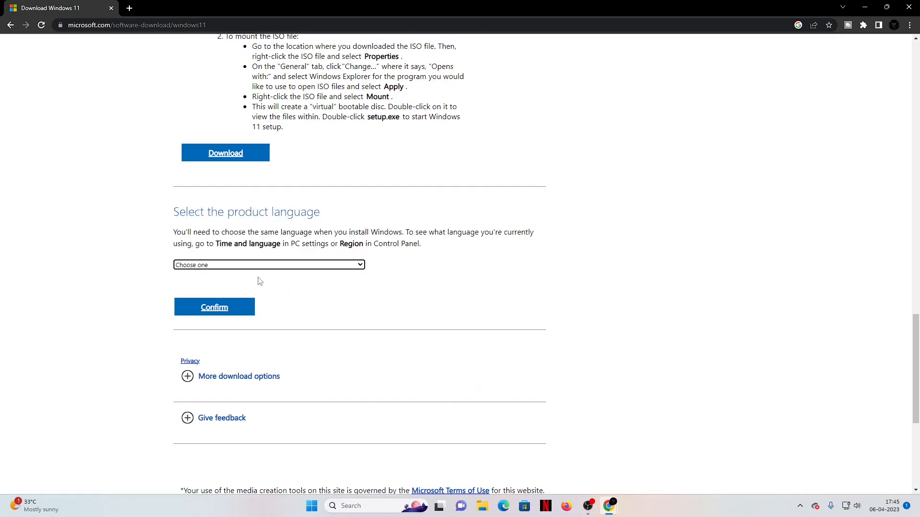
# Set the product language to English International and confirm it to generate the download link.
pyautogui.click(301, 268)
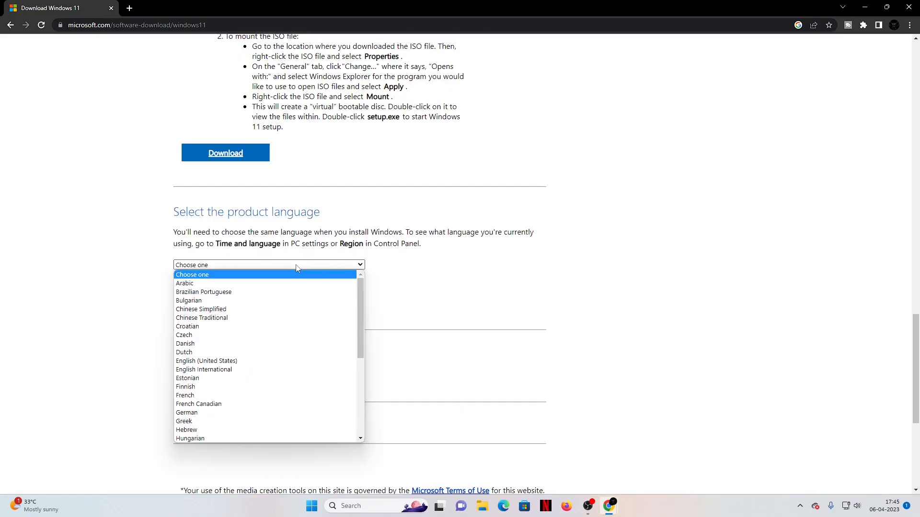
pyautogui.scroll(-4, 278, 372)
pyautogui.scroll(4, 277, 369)
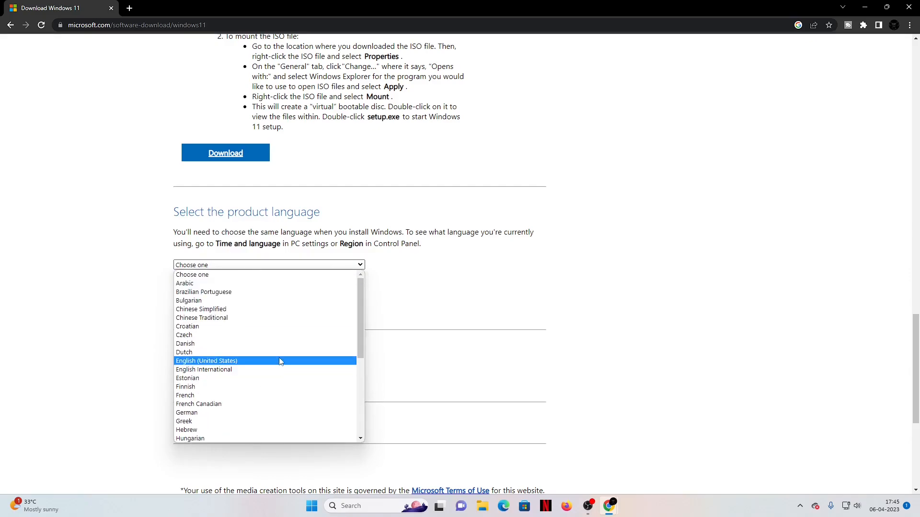
pyautogui.click(222, 373)
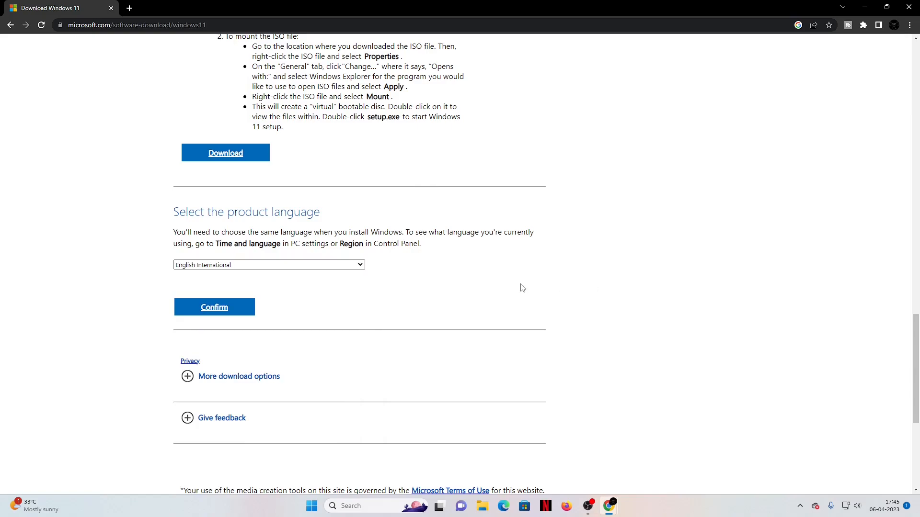
pyautogui.click(223, 311)
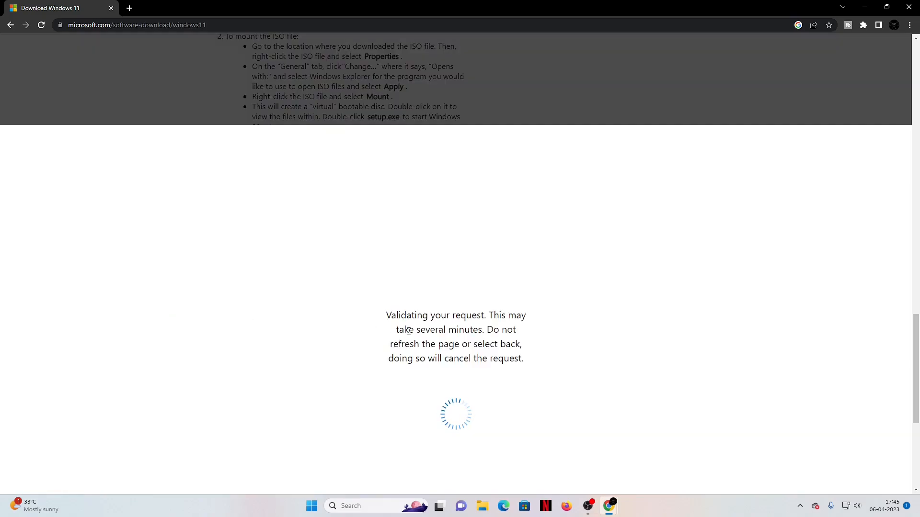
pyautogui.scroll(-1, 435, 330)
pyautogui.scroll(1, 210, 259)
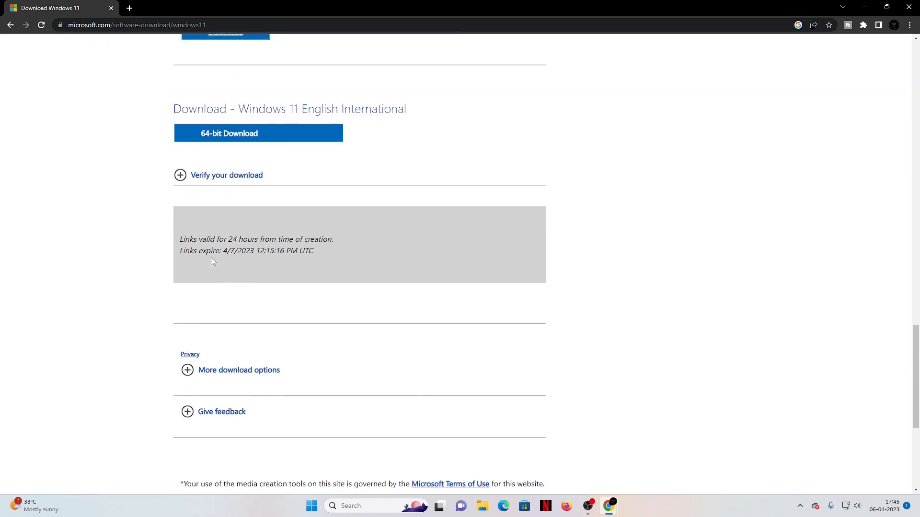
# Review the 64-bit download link for Windows 11 English International and how long the link stays valid.
pyautogui.scroll(1, 212, 258)
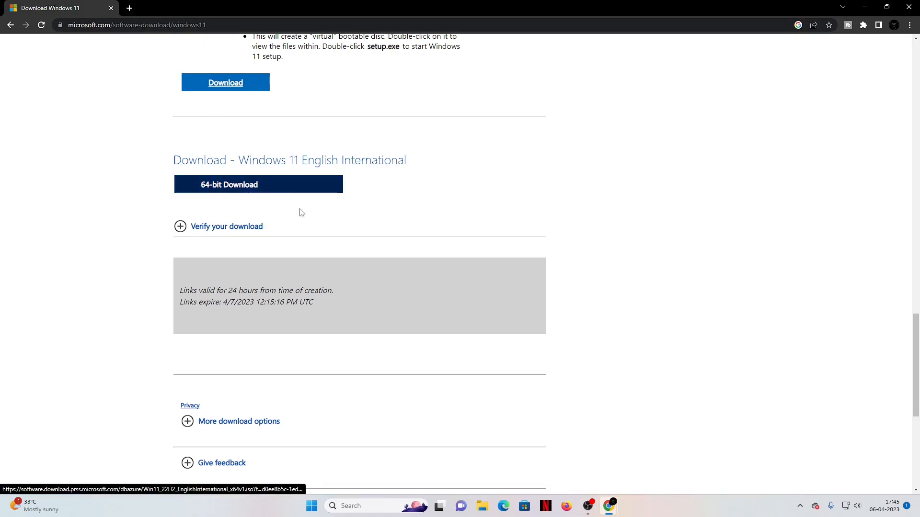
pyautogui.scroll(-1, 347, 237)
pyautogui.scroll(1, 287, 189)
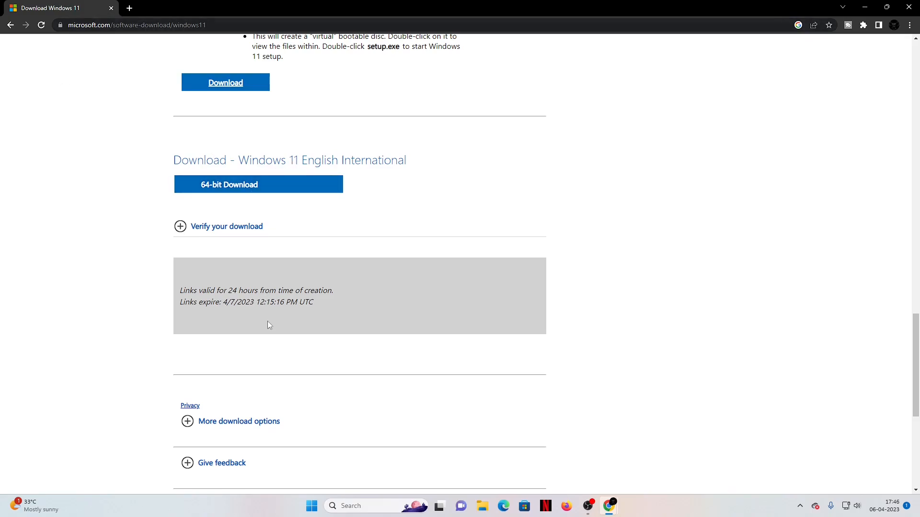
pyautogui.doubleClick(232, 290)
pyautogui.click(655, 305)
# Search for "rufus download" in a new browser tab and open the official rufus.ie site from the results.
pyautogui.click(129, 9)
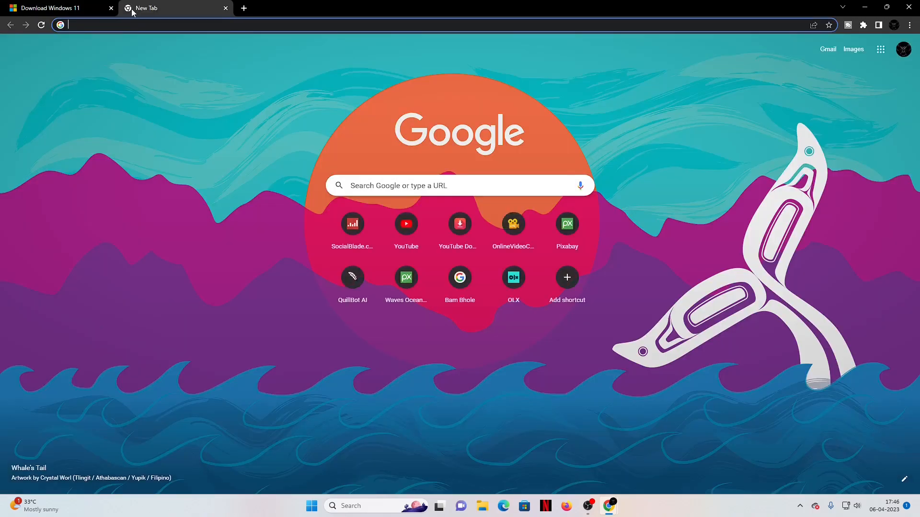
pyautogui.write('rufus')
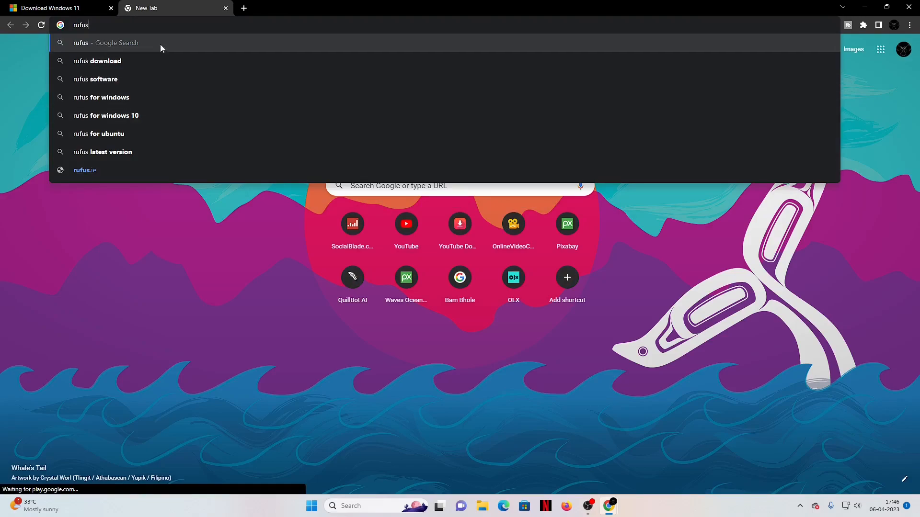
pyautogui.click(160, 61)
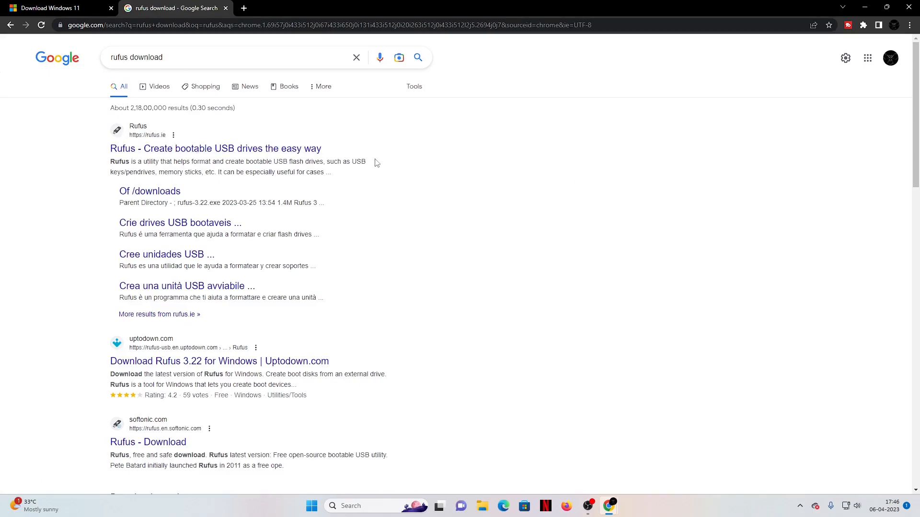
pyautogui.click(221, 153)
# Find the Download section on the Rufus page and download Rufus 3.22, dismissing the advertisement.
pyautogui.scroll(-4, 431, 225)
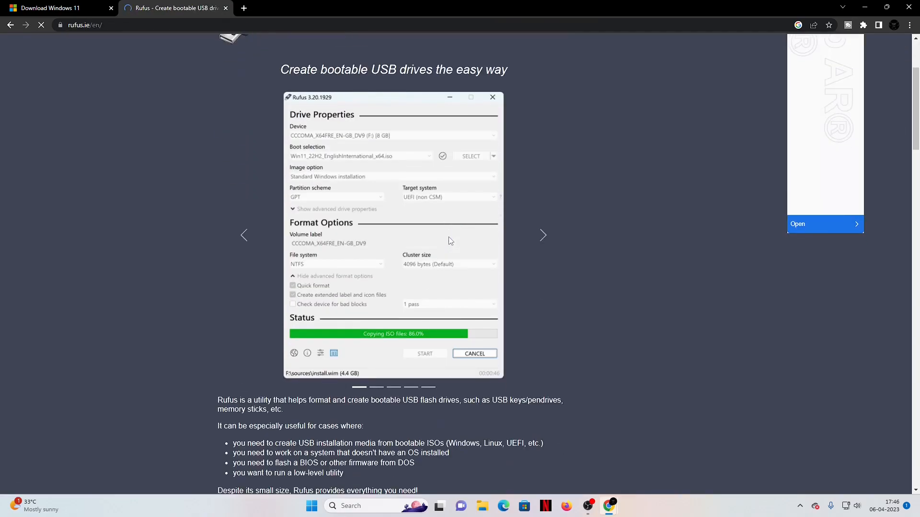
pyautogui.scroll(-6, 446, 200)
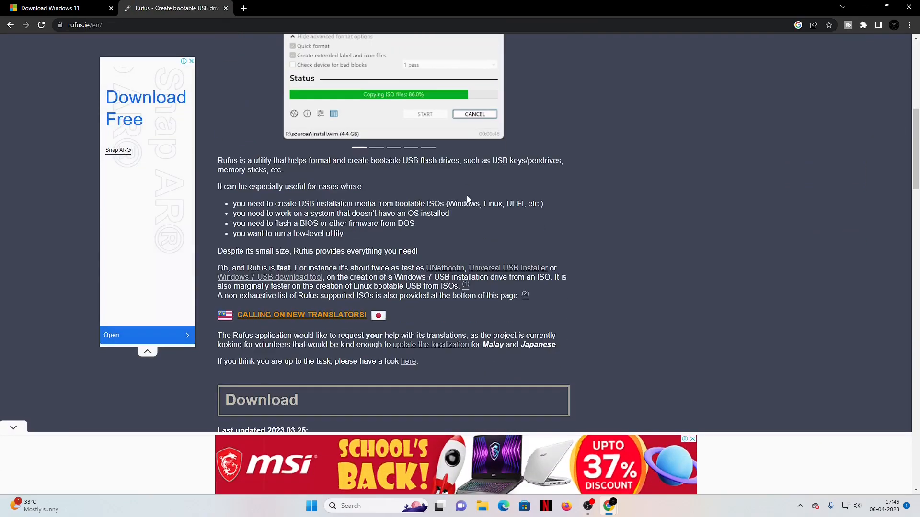
pyautogui.scroll(-1, 446, 200)
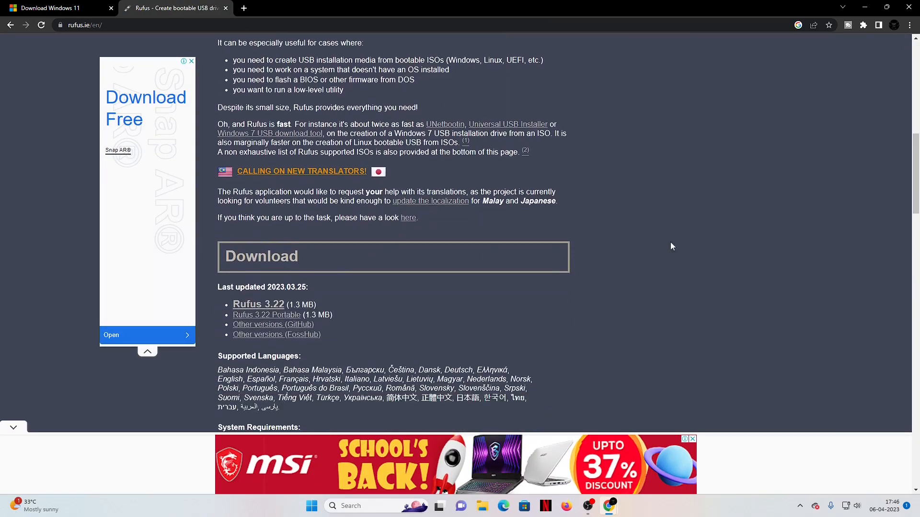
pyautogui.scroll(-2, 363, 310)
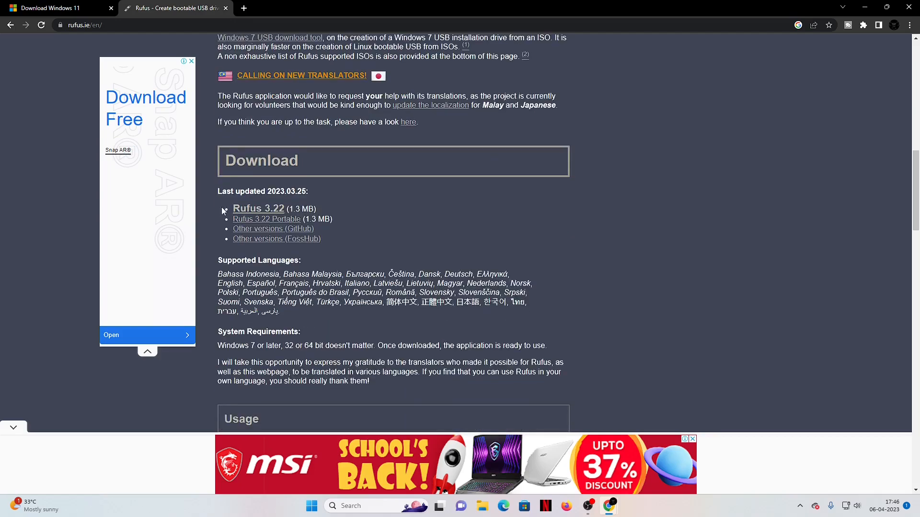
pyautogui.click(285, 214)
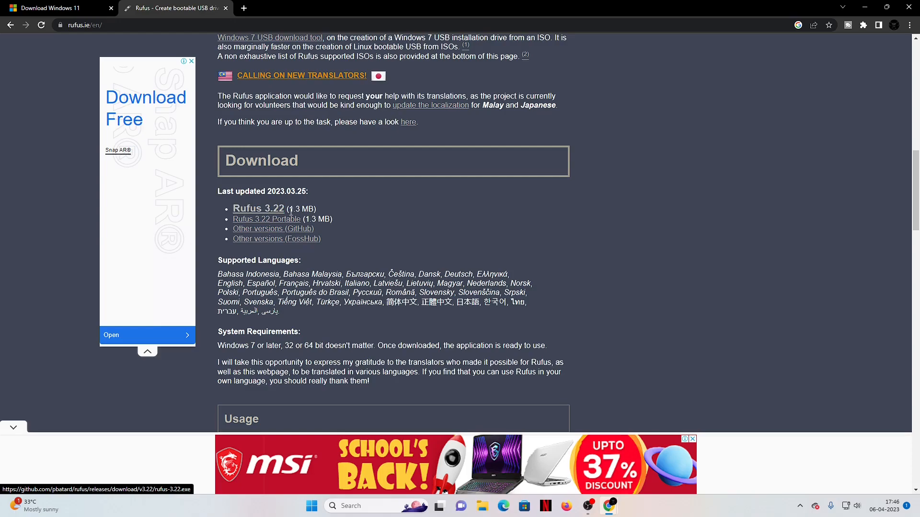
pyautogui.click(258, 213)
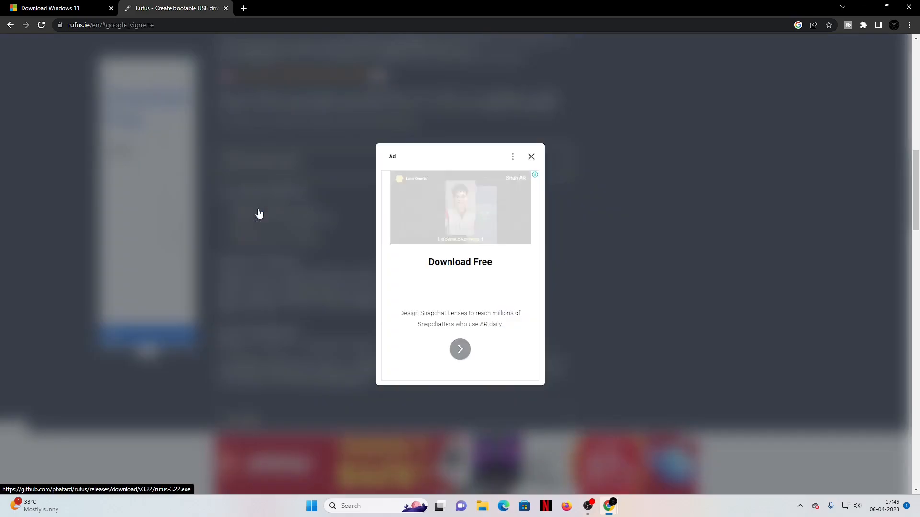
pyautogui.click(531, 158)
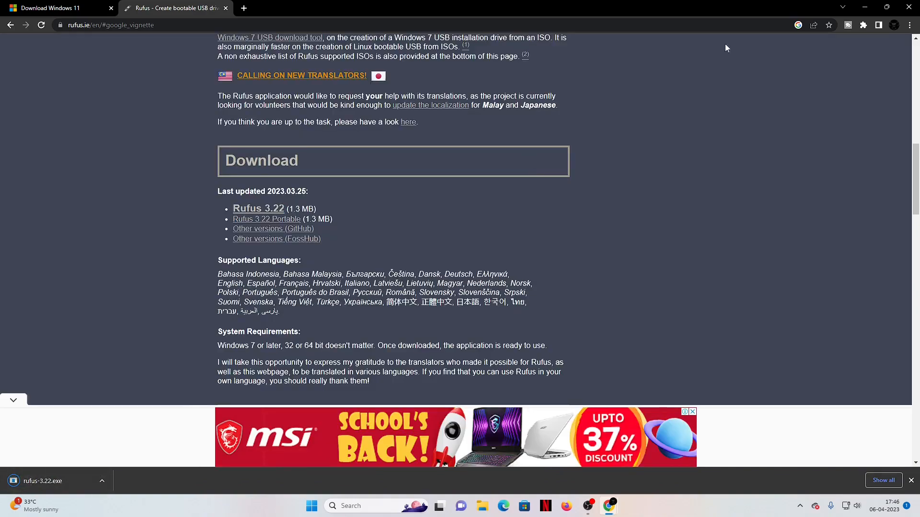
# Switch to File Explorer, launch rufus-3.22 from the valuthaanu folder on drive D, and decline online update checks.
pyautogui.click(862, 12)
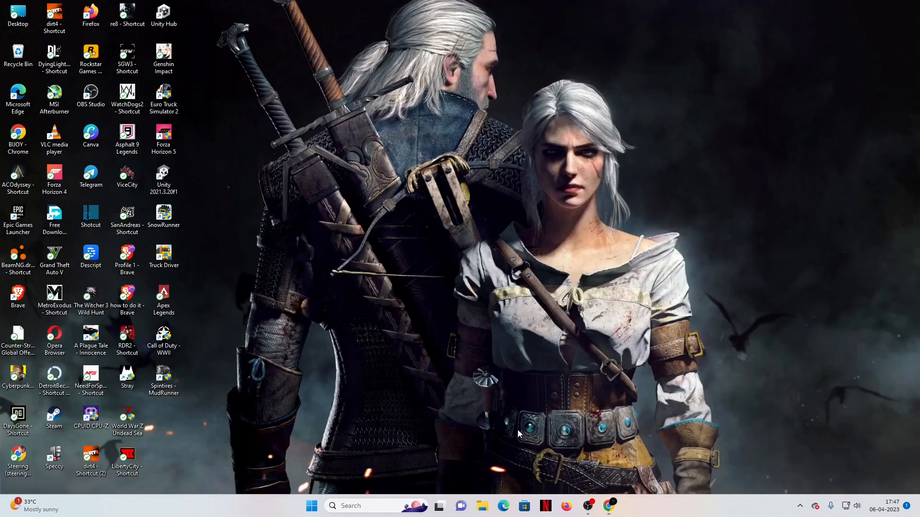
pyautogui.click(482, 506)
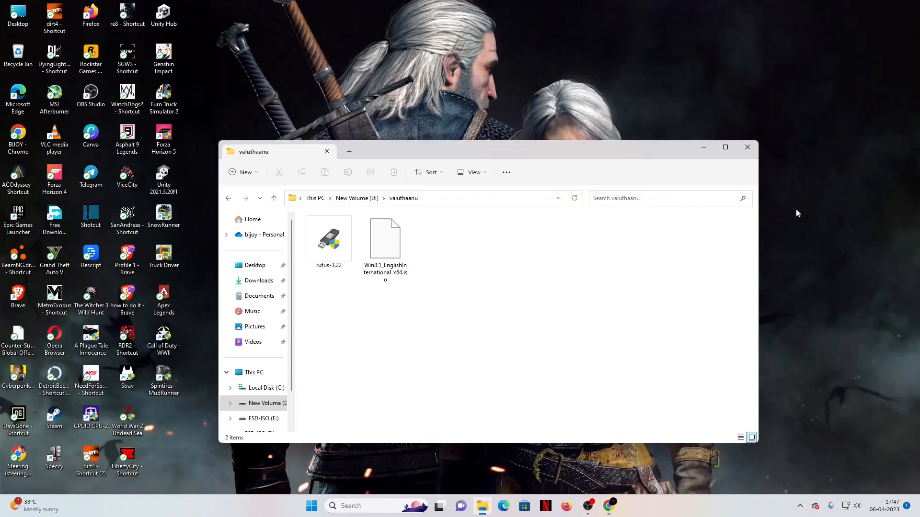
pyautogui.click(725, 147)
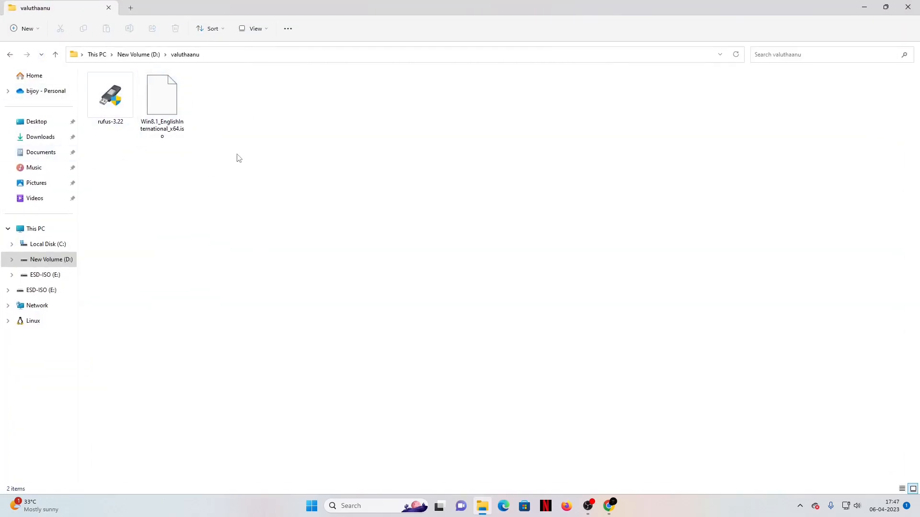
pyautogui.click(105, 117)
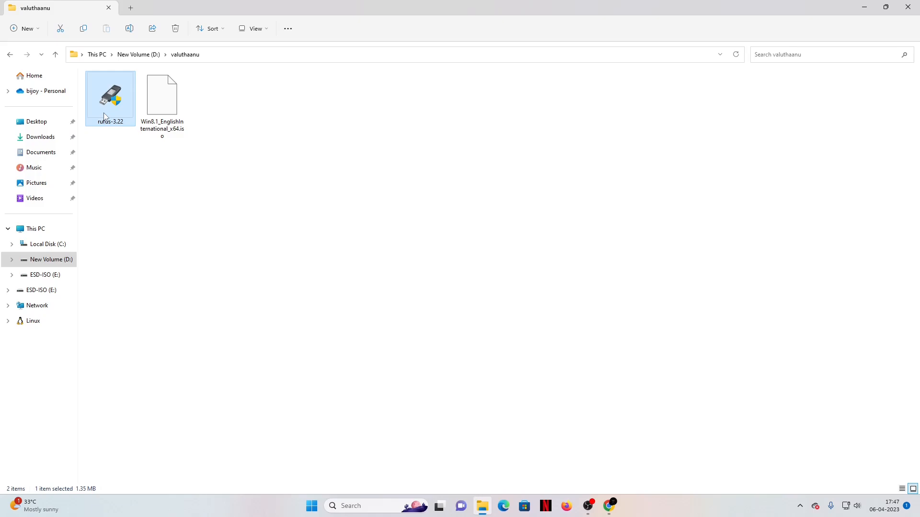
pyautogui.doubleClick(105, 112)
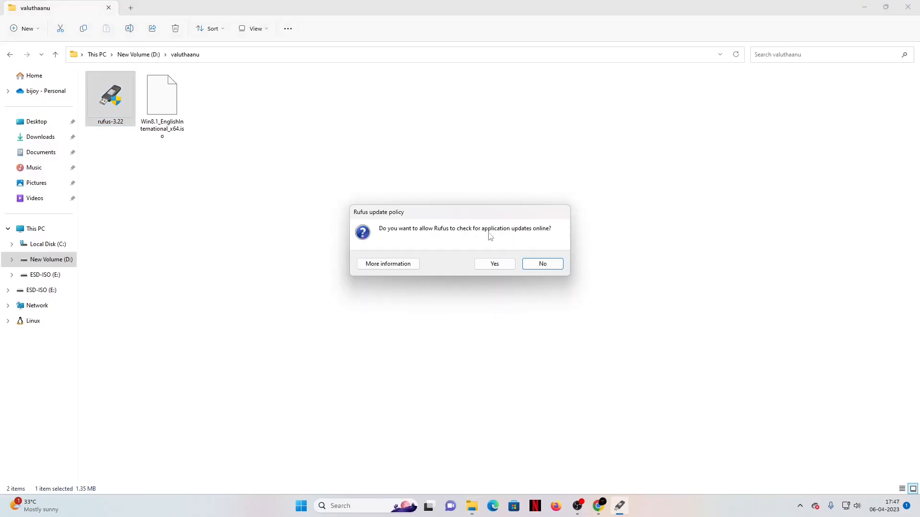
pyautogui.click(543, 265)
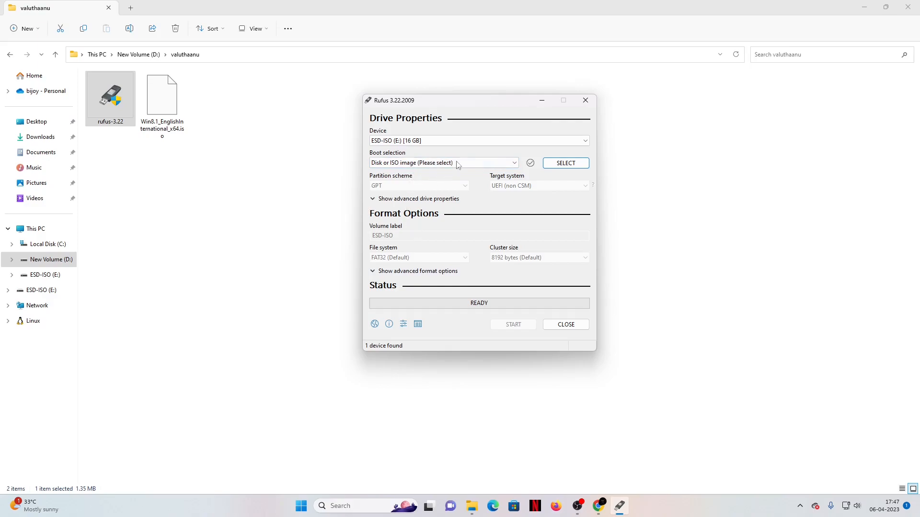
# Choose the 16 GB ESD-ISO (E:) USB drive as the target device.
pyautogui.click(485, 141)
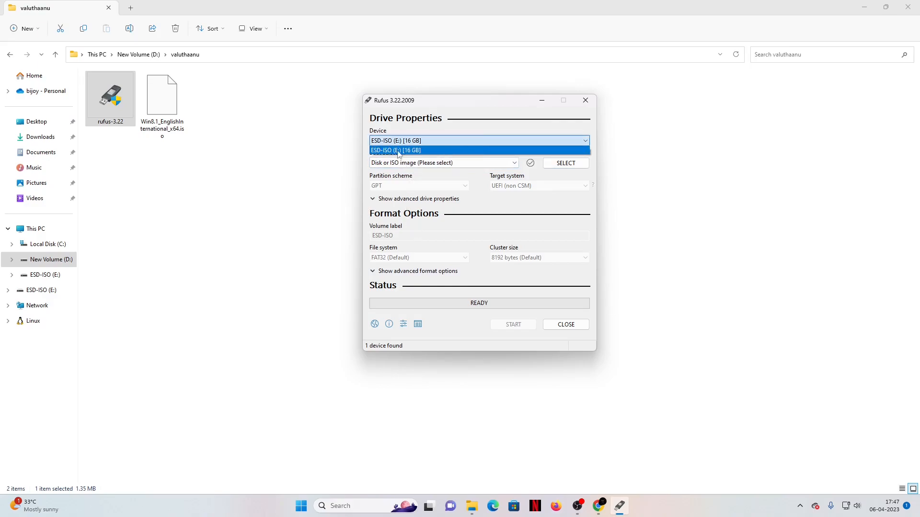
pyautogui.click(432, 152)
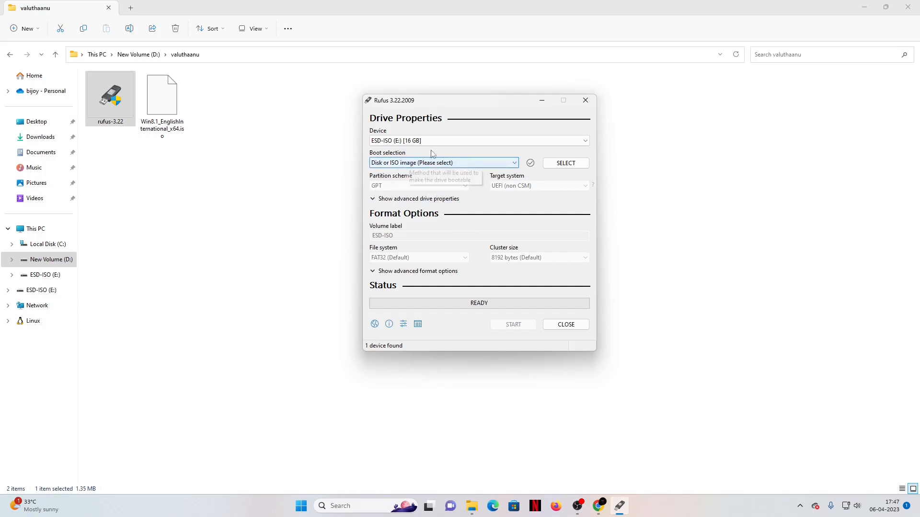
pyautogui.click(454, 141)
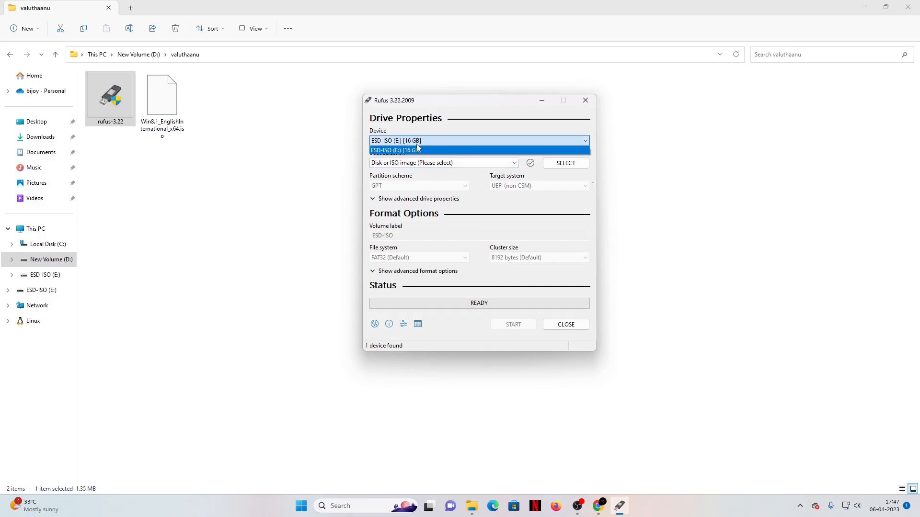
pyautogui.click(428, 154)
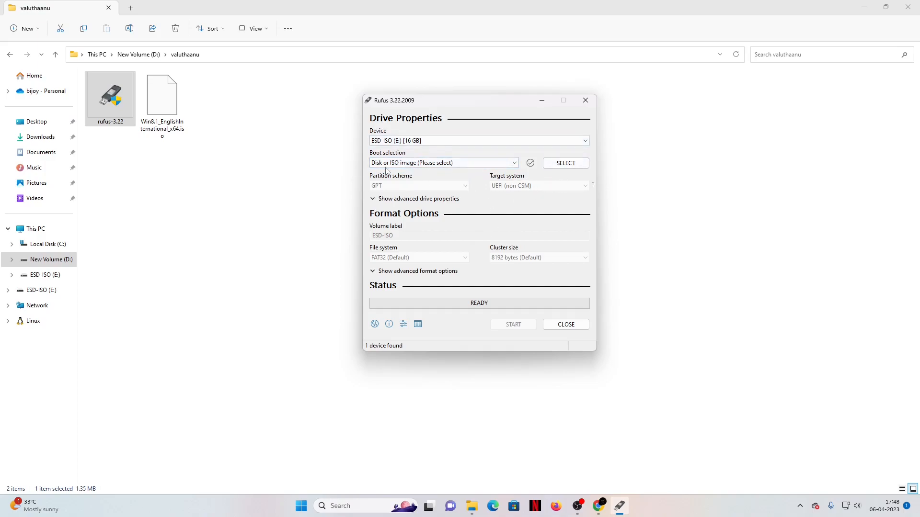
# Load Win8.1_EnglishInternational_x64.iso from the valuthaanu folder on New Volume (D:) as the boot image.
pyautogui.click(567, 164)
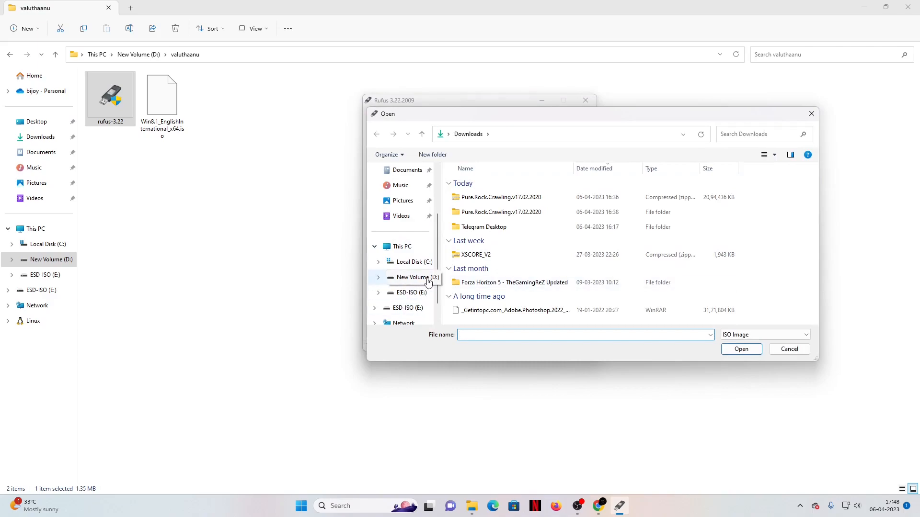
pyautogui.click(411, 278)
pyautogui.doubleClick(510, 263)
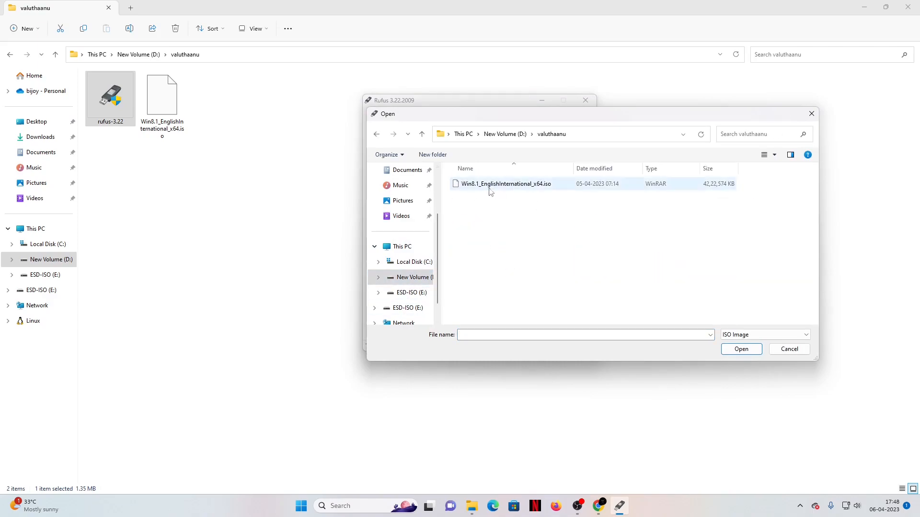
pyautogui.click(517, 187)
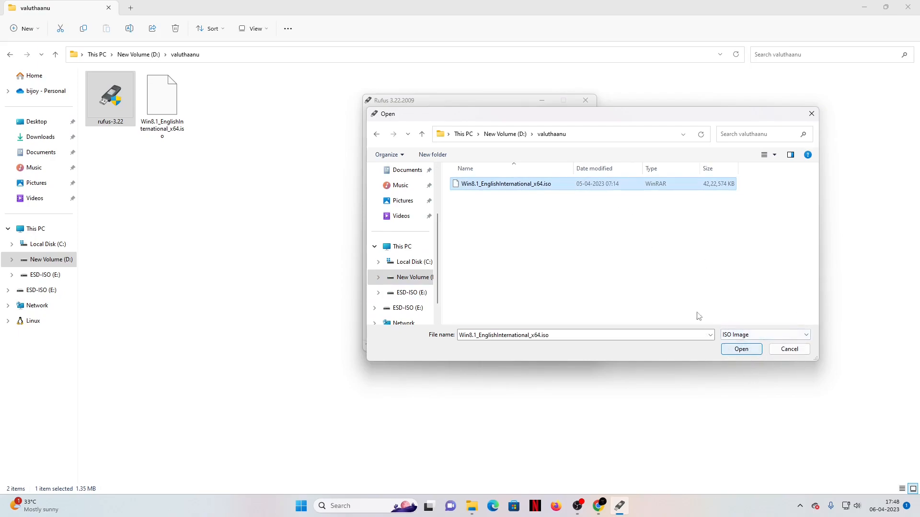
pyautogui.click(741, 350)
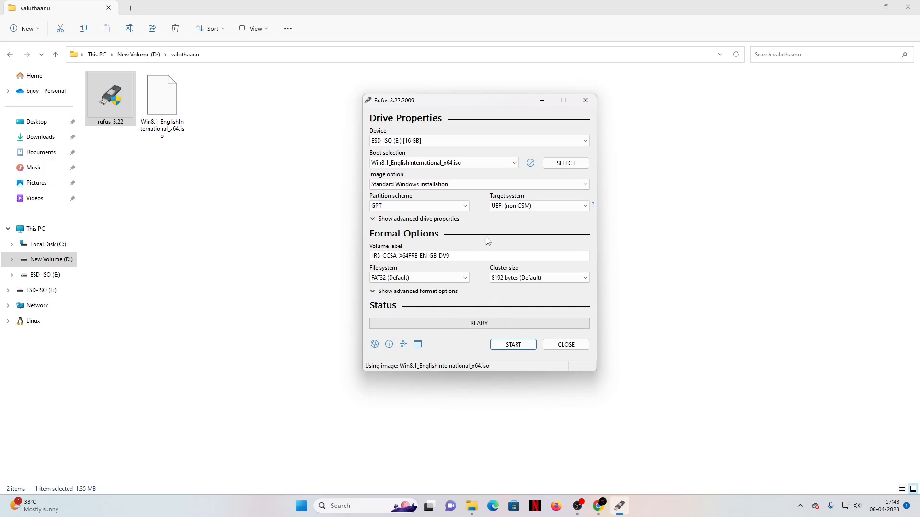
# Set the partition scheme to MBR and check the available target system options.
pyautogui.click(418, 206)
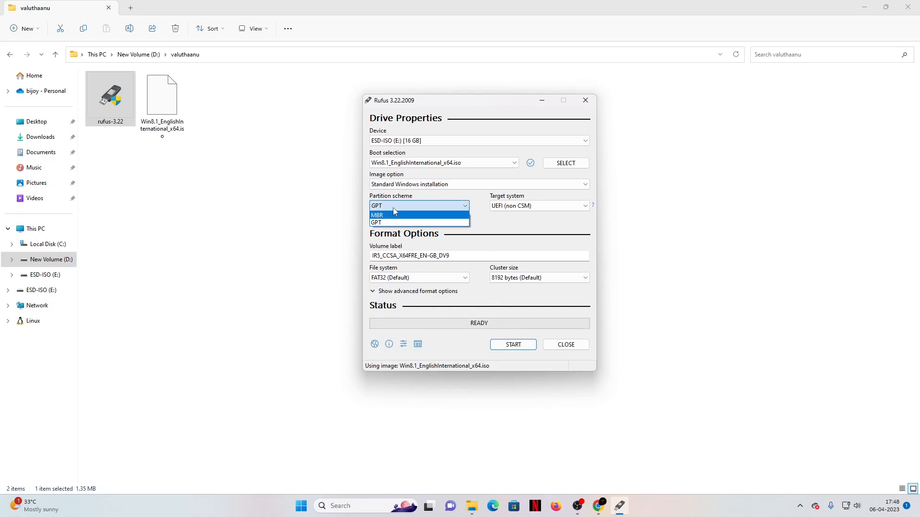
pyautogui.click(512, 226)
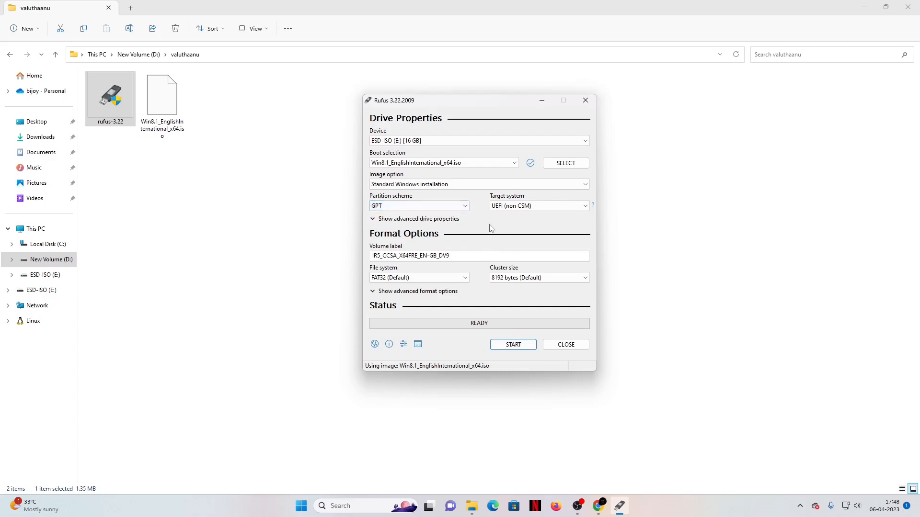
pyautogui.click(456, 207)
pyautogui.click(430, 215)
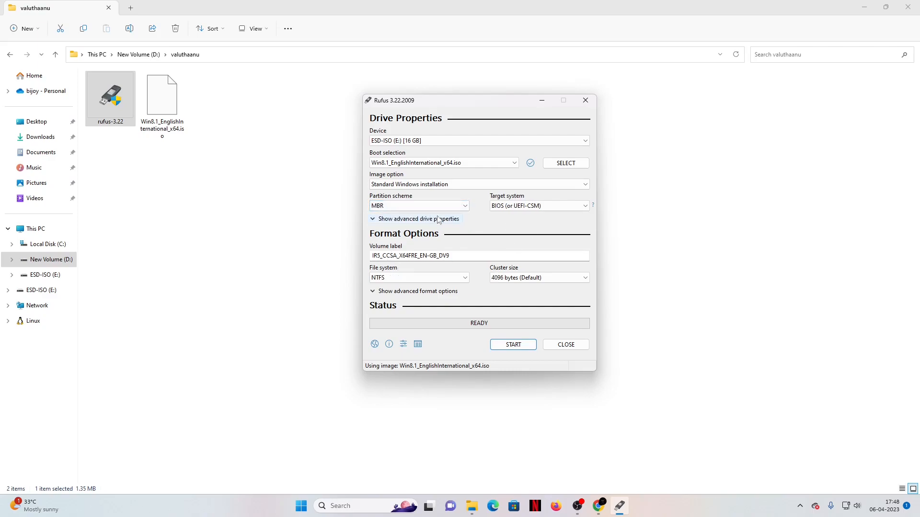
pyautogui.click(558, 206)
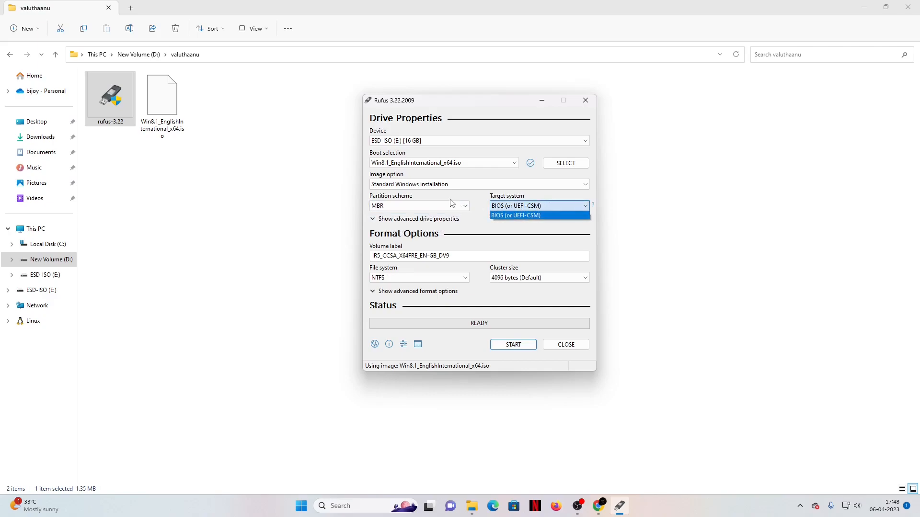
pyautogui.click(467, 199)
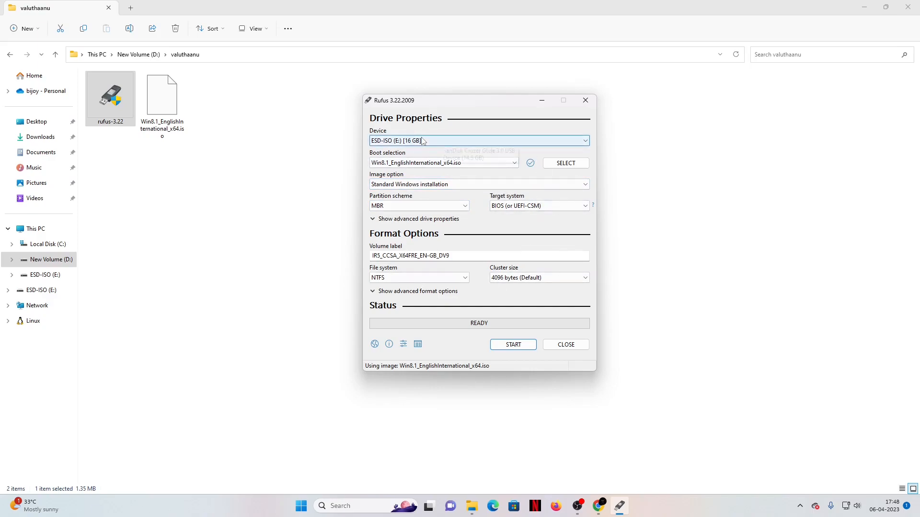
# Write the boot image to the 16 GB ESD-ISO (E:) drive, accepting the erasure of its data, and close Rufus once it is done.
pyautogui.click(516, 141)
pyautogui.click(452, 152)
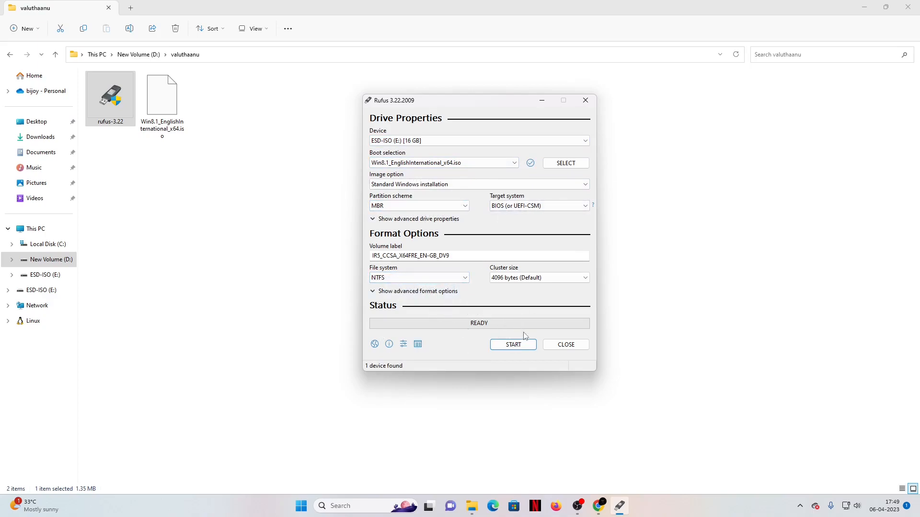
pyautogui.click(511, 347)
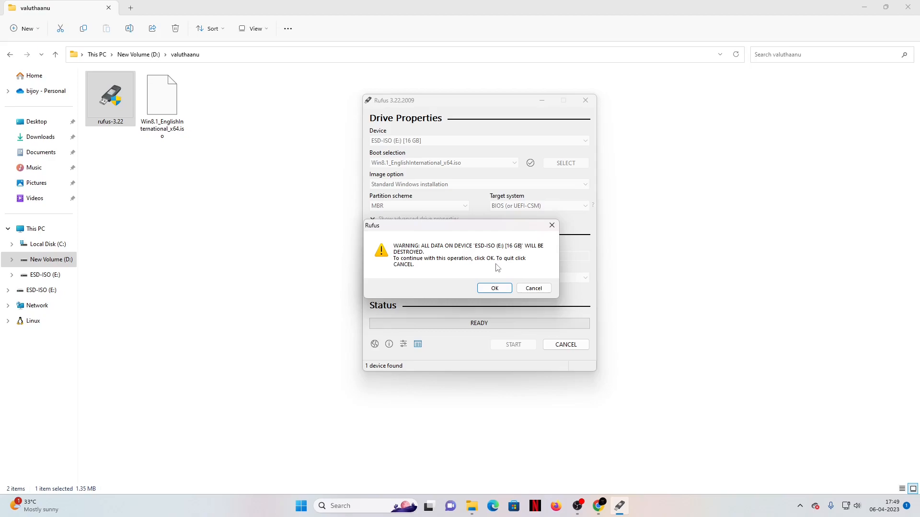
pyautogui.click(495, 288)
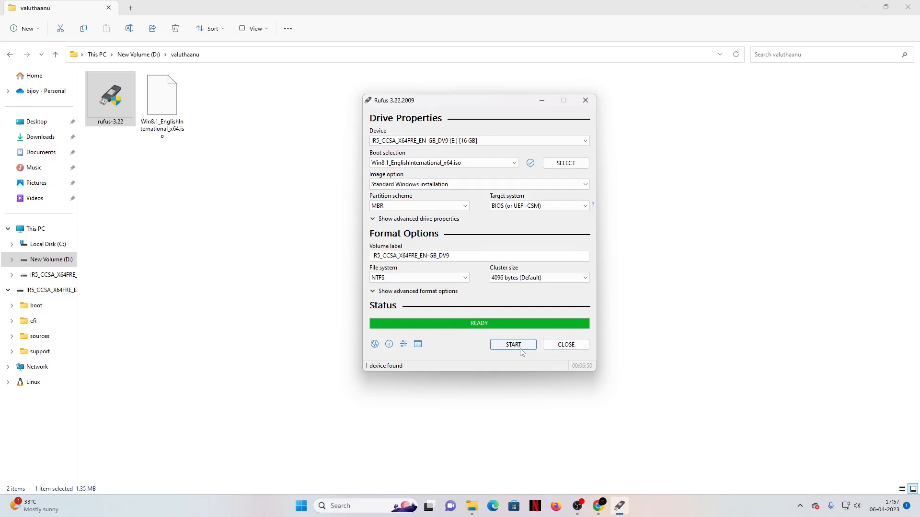
pyautogui.click(577, 346)
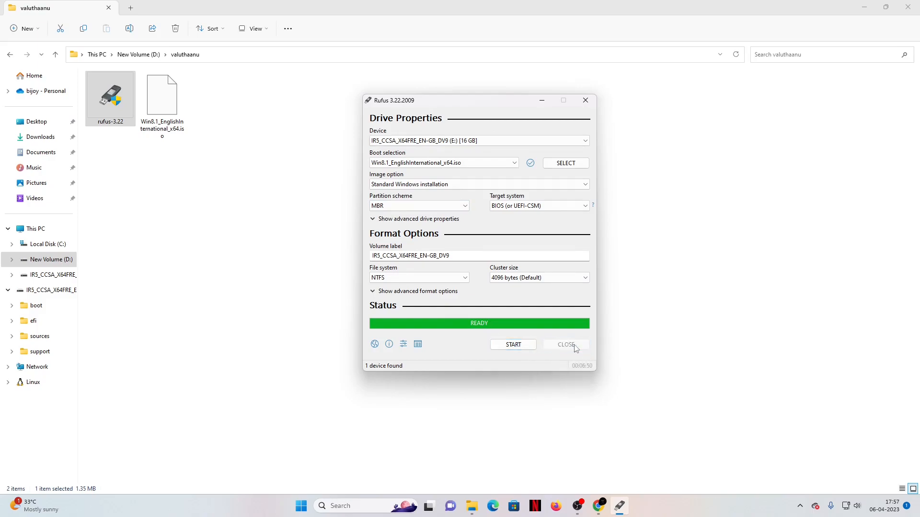
# Examine the files written to the IR5_CCSA_X64FRE_EN-GB_DV9 (E:) USB drive, return to This PC and close the extra drive window.
pyautogui.click(58, 229)
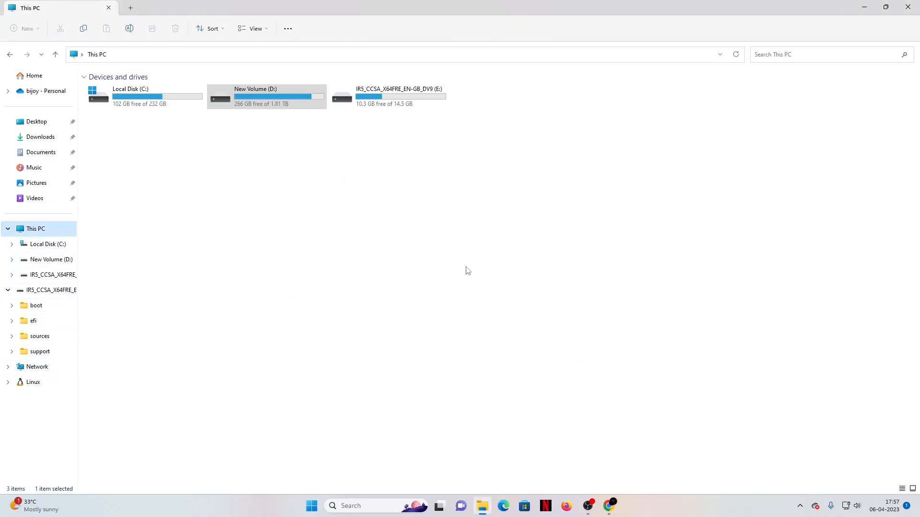
pyautogui.doubleClick(405, 92)
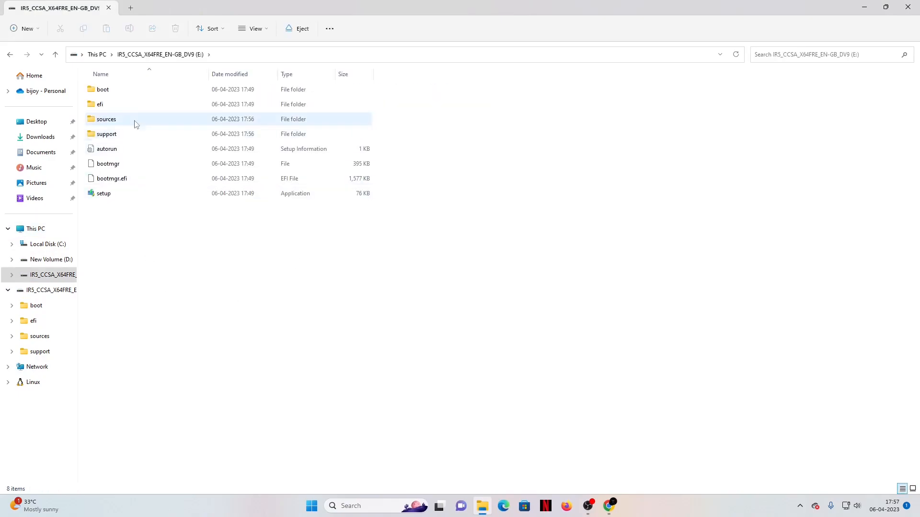
pyautogui.click(43, 230)
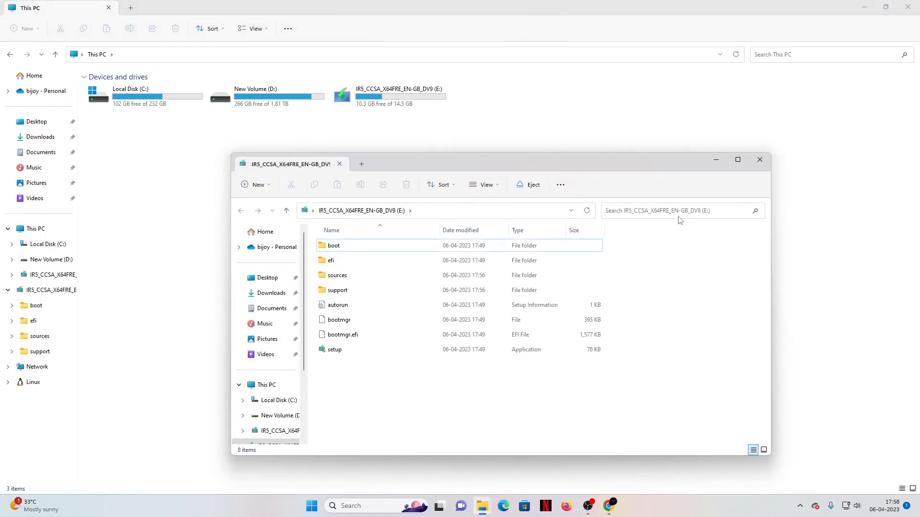
pyautogui.click(758, 161)
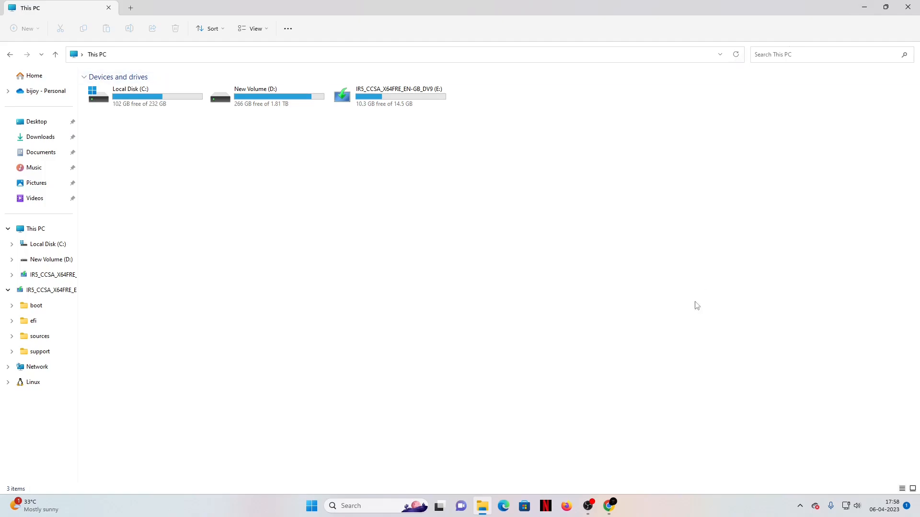
# Switch to Chrome to review the Rufus download page, and return to This PC in File Explorer.
pyautogui.click(864, 6)
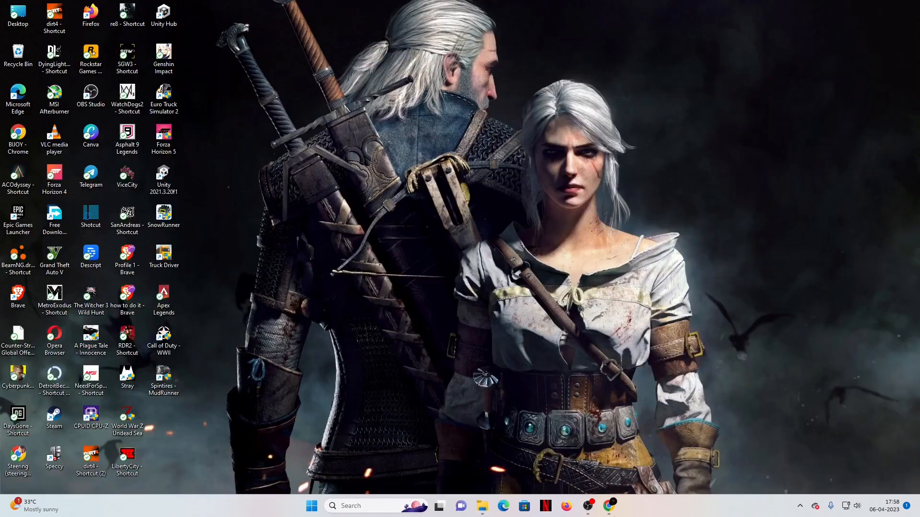
pyautogui.moveTo(609, 506)
pyautogui.click(643, 479)
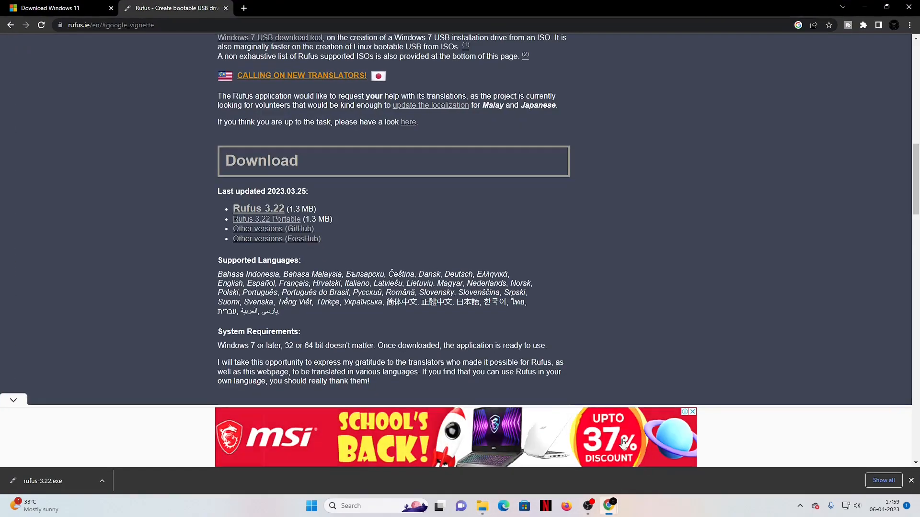
pyautogui.scroll(5, 594, 218)
pyautogui.click(864, 7)
pyautogui.click(482, 507)
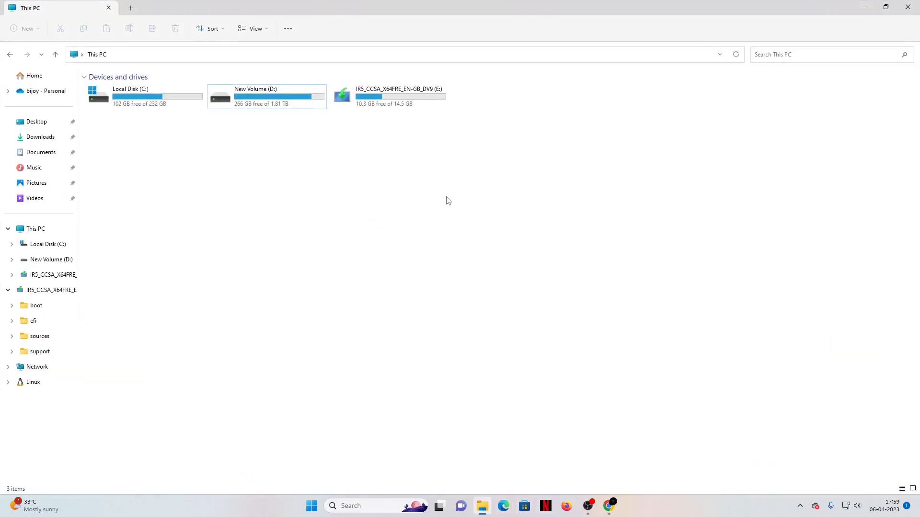